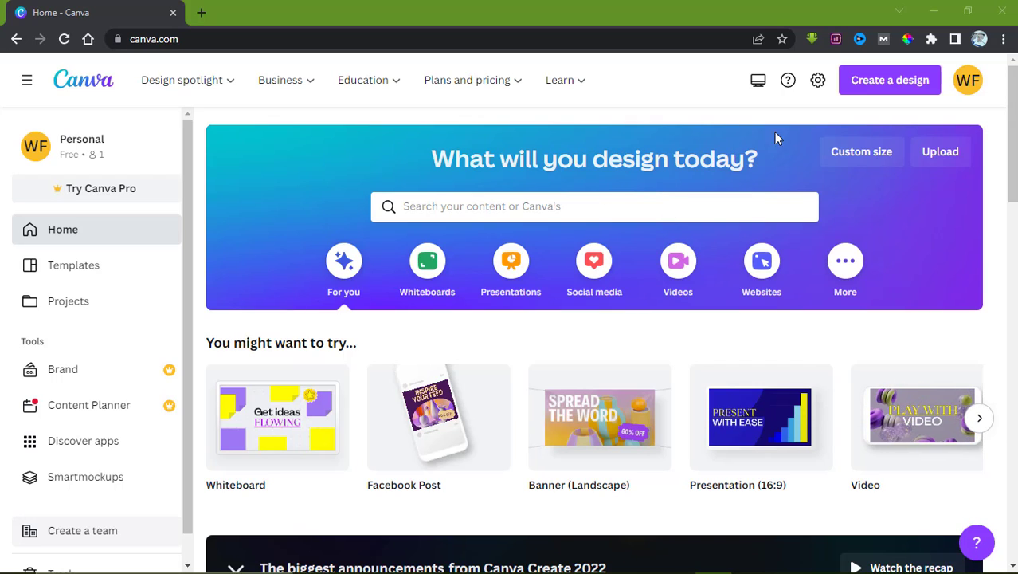
Create a new blank Video design
left_click(889, 89)
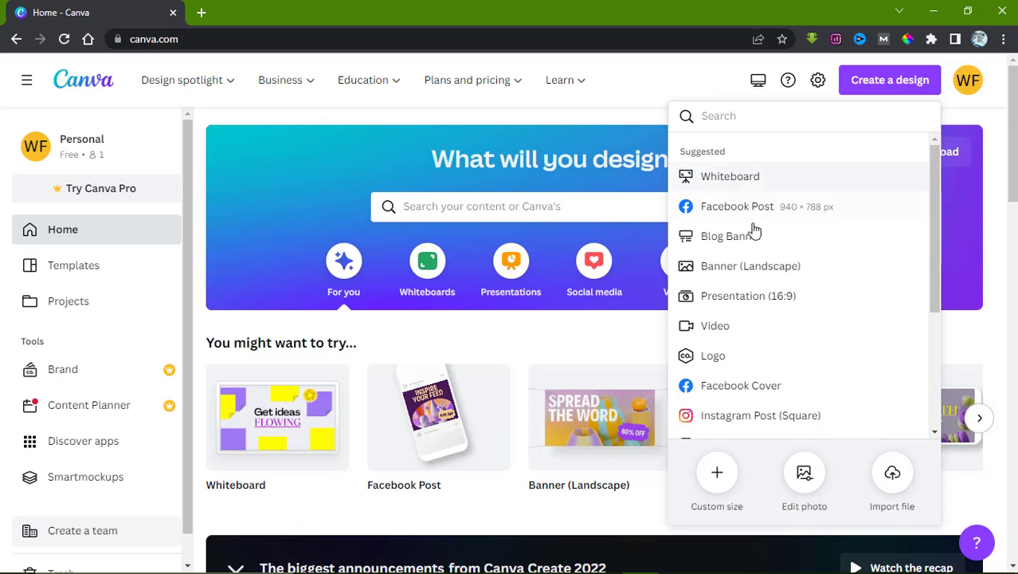
left_click(729, 332)
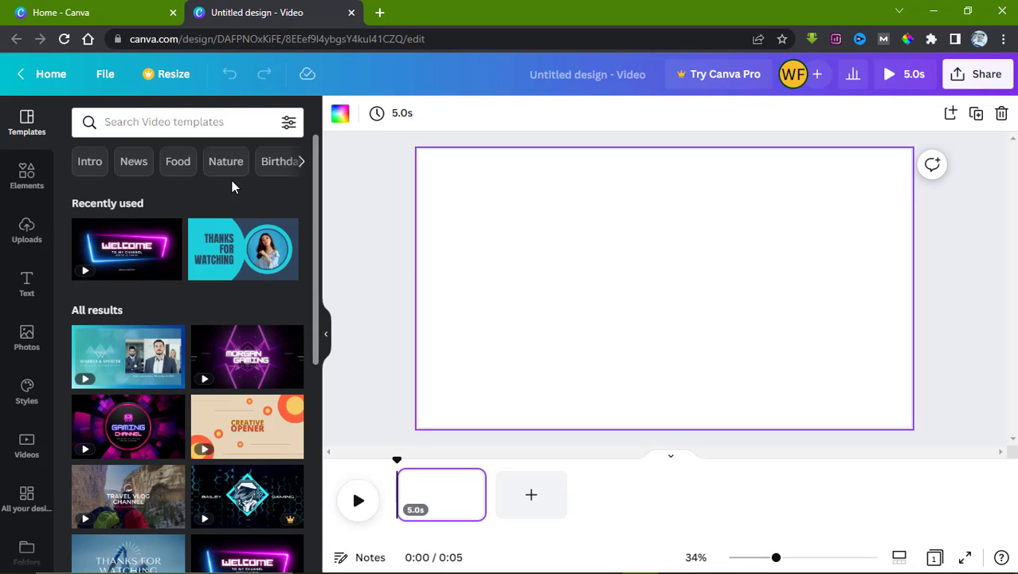
Search the video templates for "facebook video ad", "instagram video" and "twitter", clearing each search
left_click(163, 122)
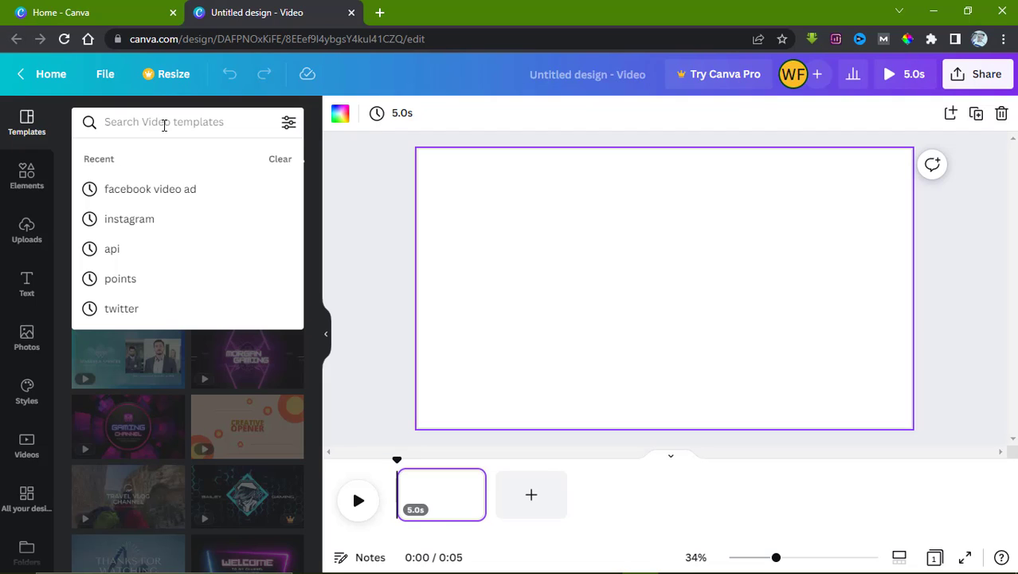
left_click(154, 191)
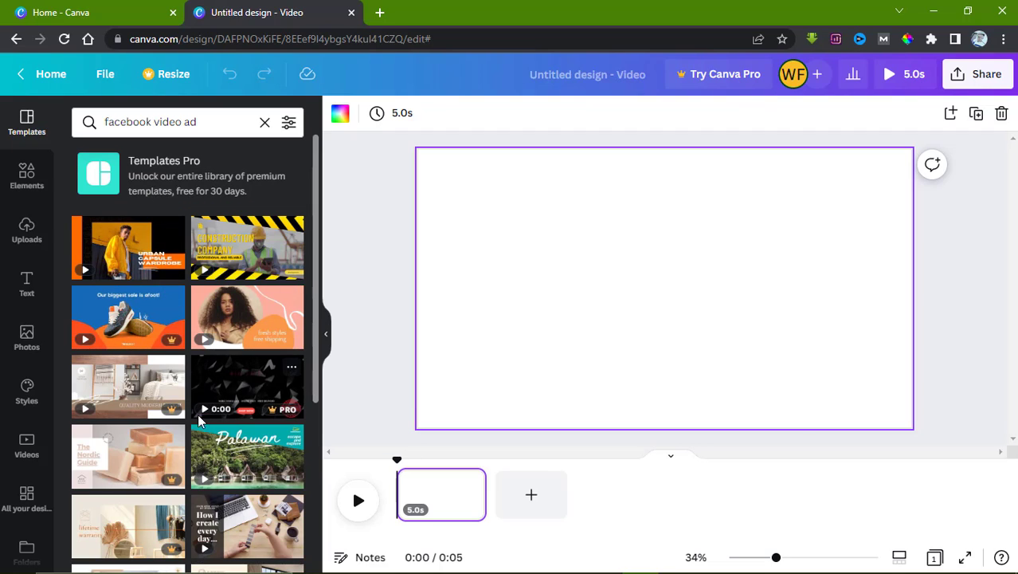
left_click(265, 122)
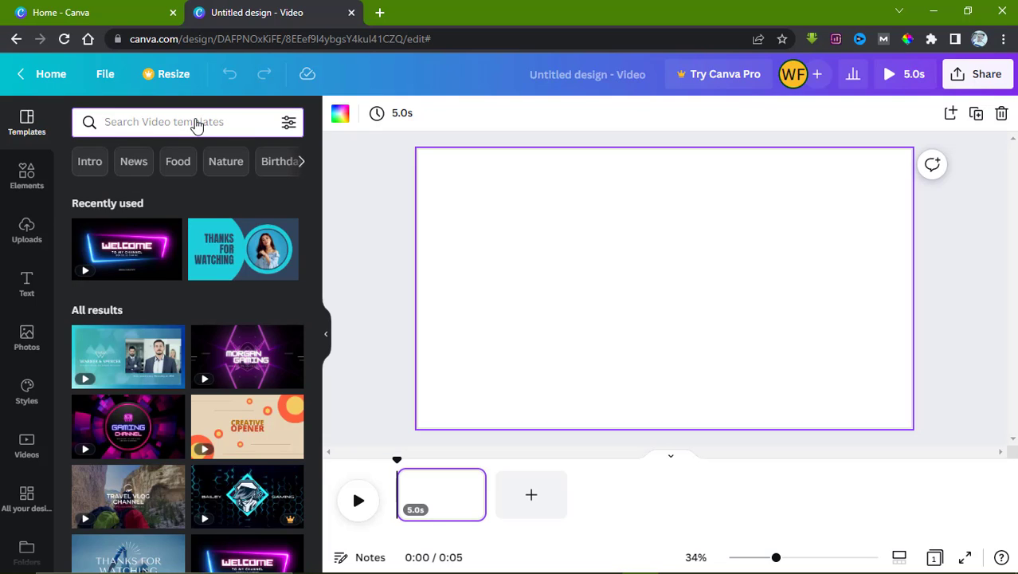
type("insta")
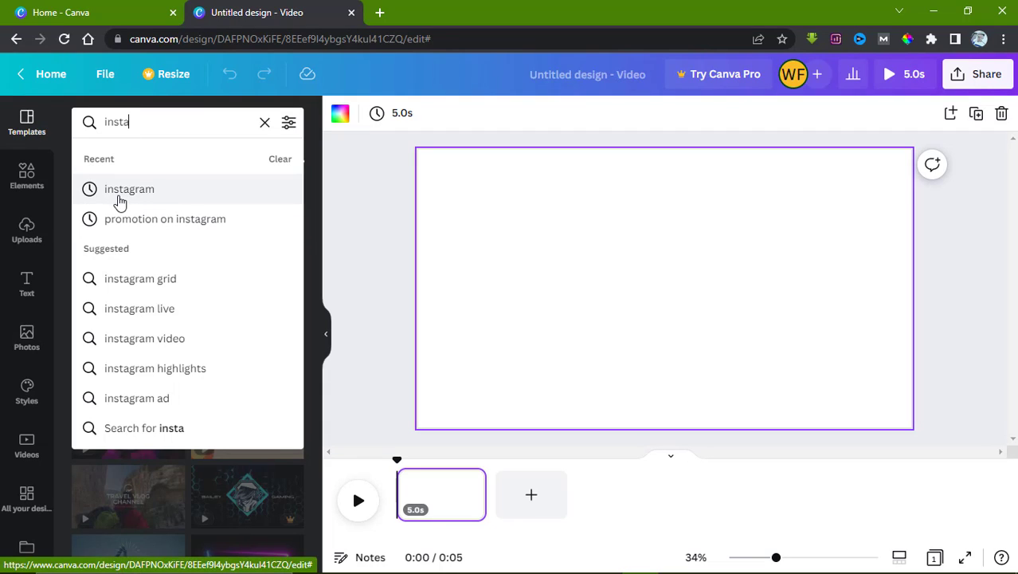
left_click(132, 341)
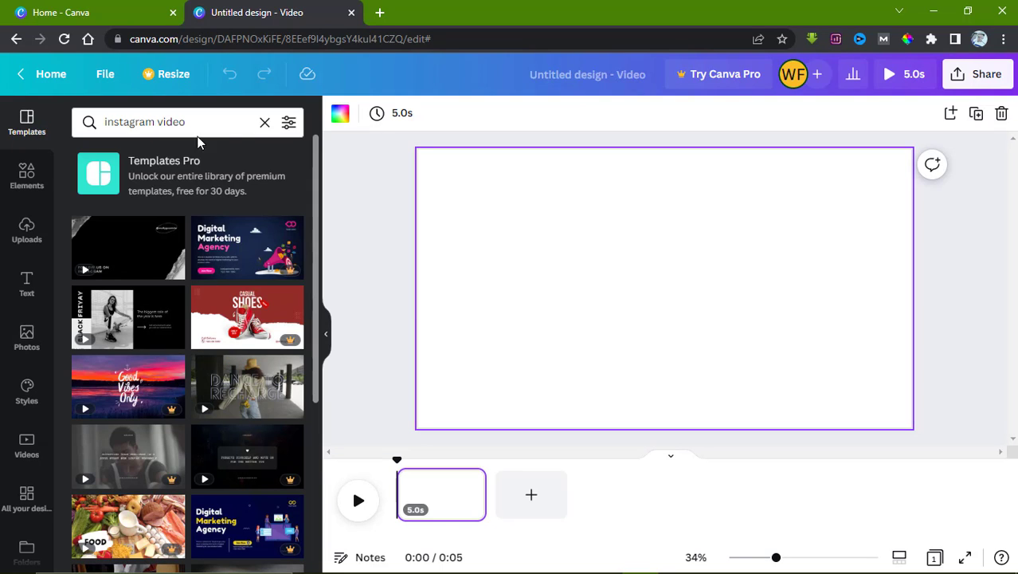
left_click(264, 122)
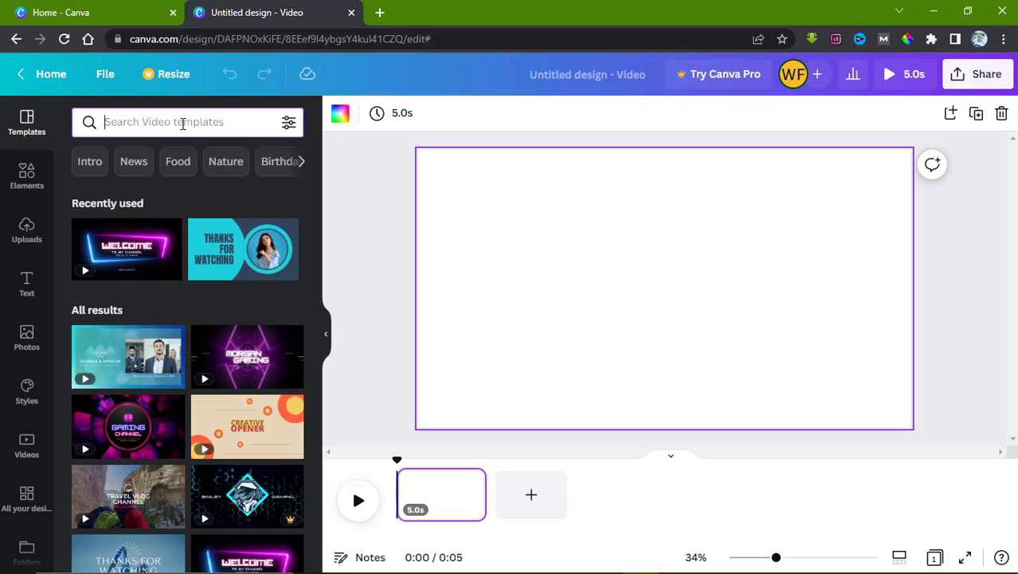
type("twit")
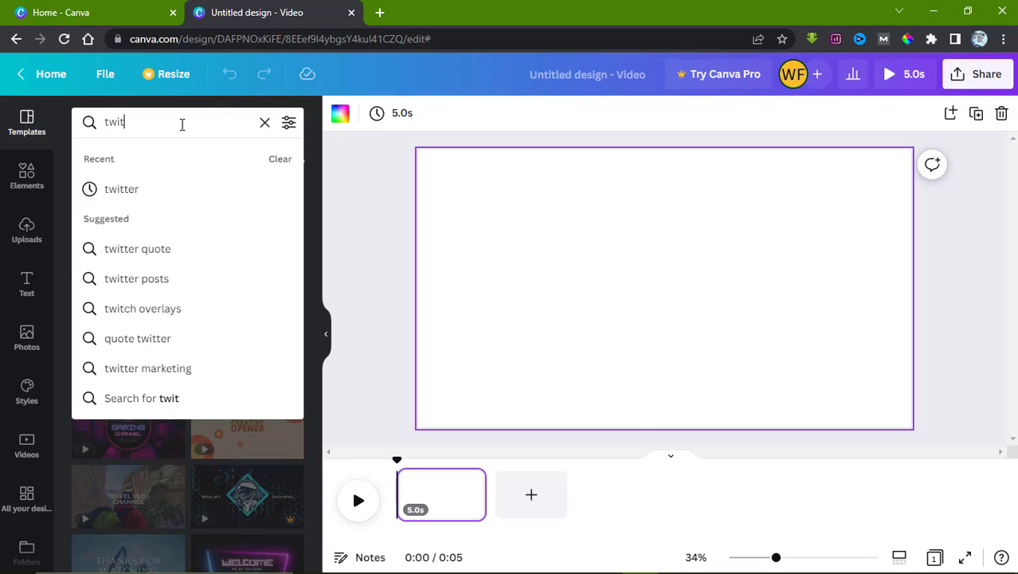
left_click(134, 199)
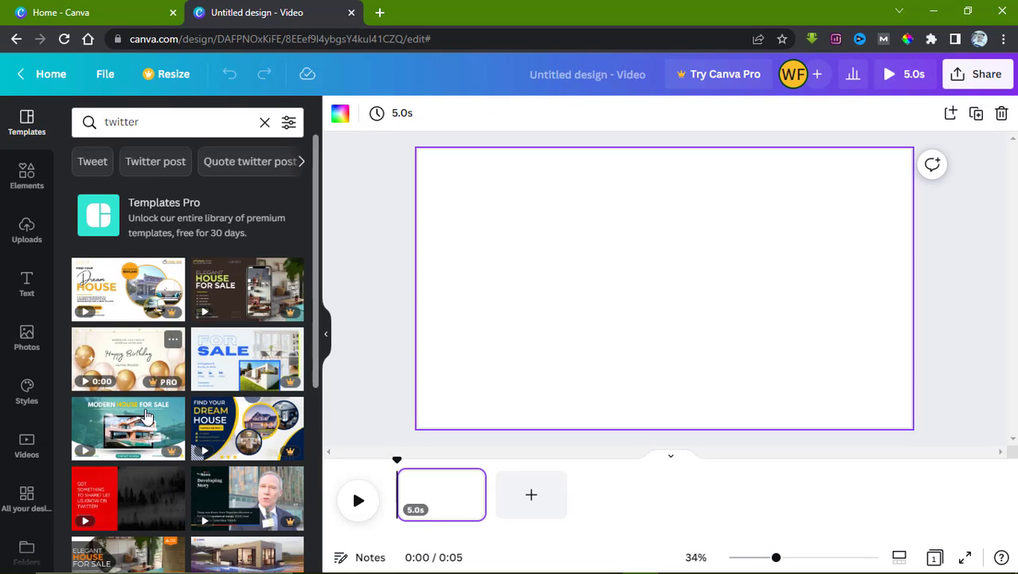
left_click(264, 127)
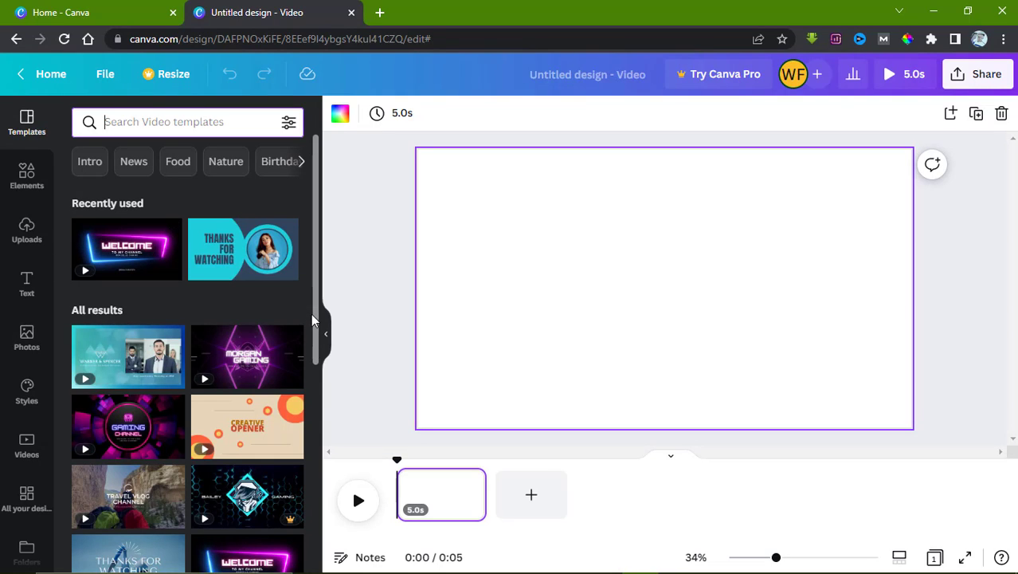
Apply the neon-framed "WELCOME TO MY CHANNEL" gaming template to the blank page
scroll(314, 334, "down", 1)
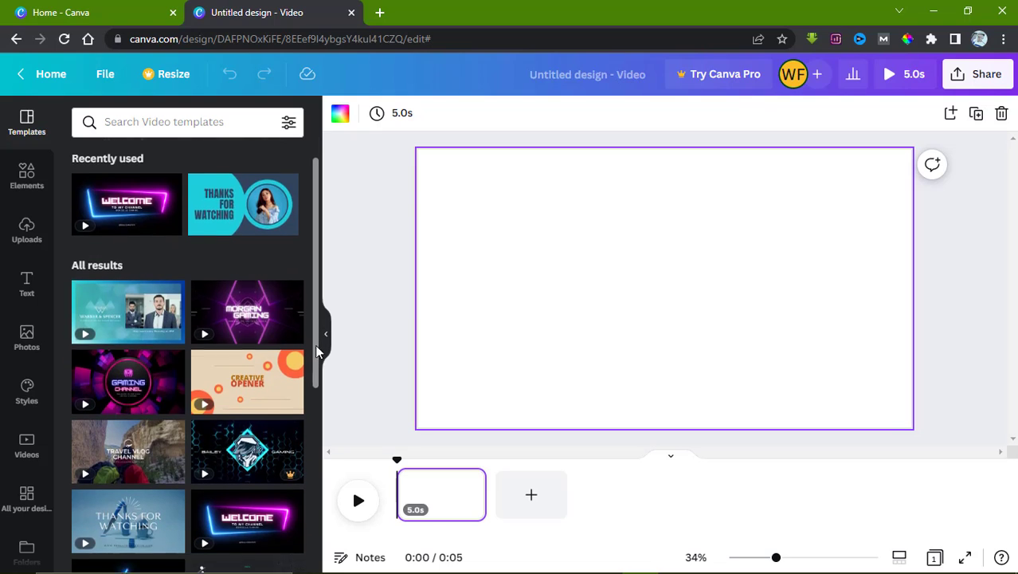
left_click_drag(317, 352, 314, 446)
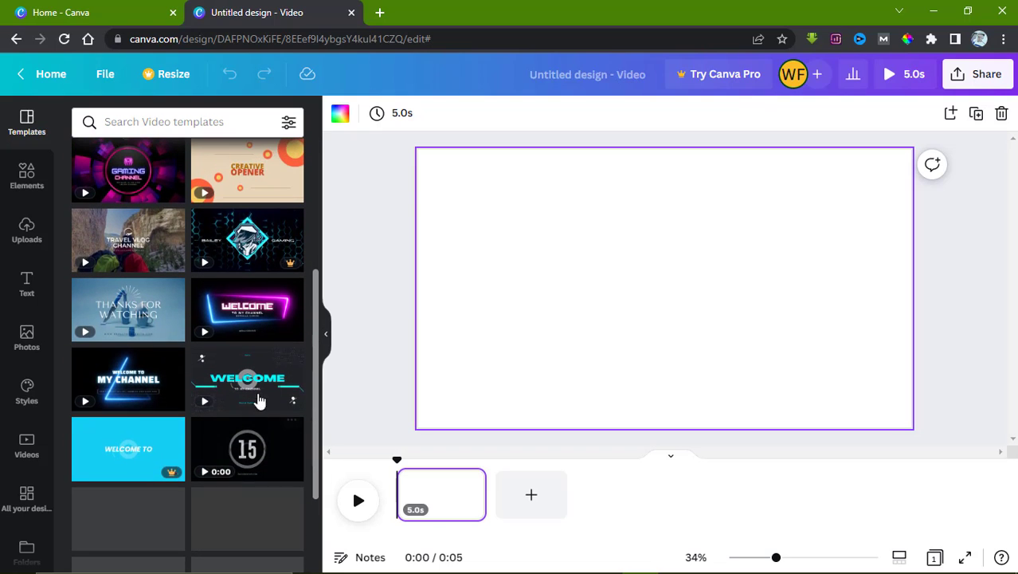
left_click(232, 319)
left_click(649, 334)
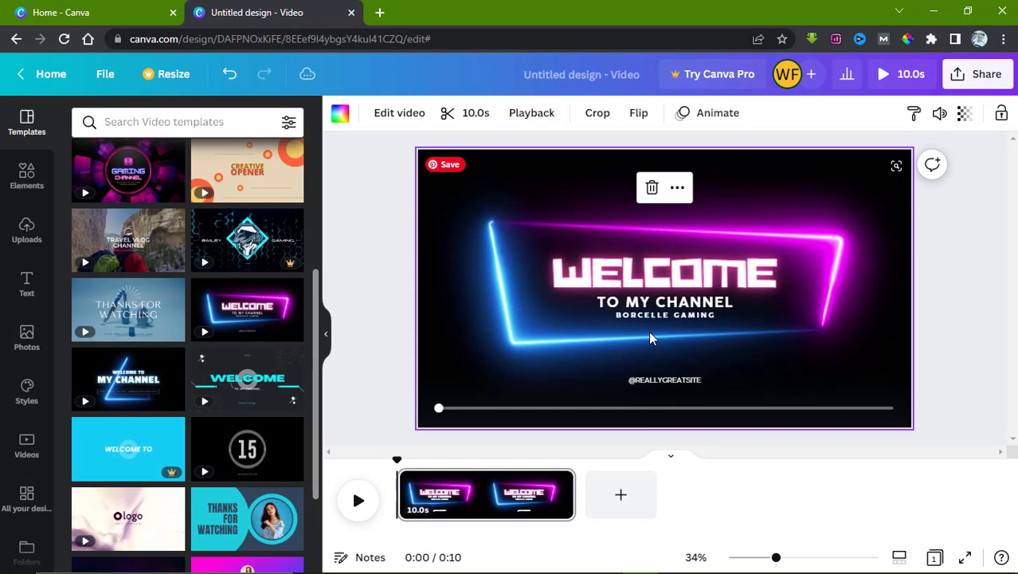
left_click(649, 335)
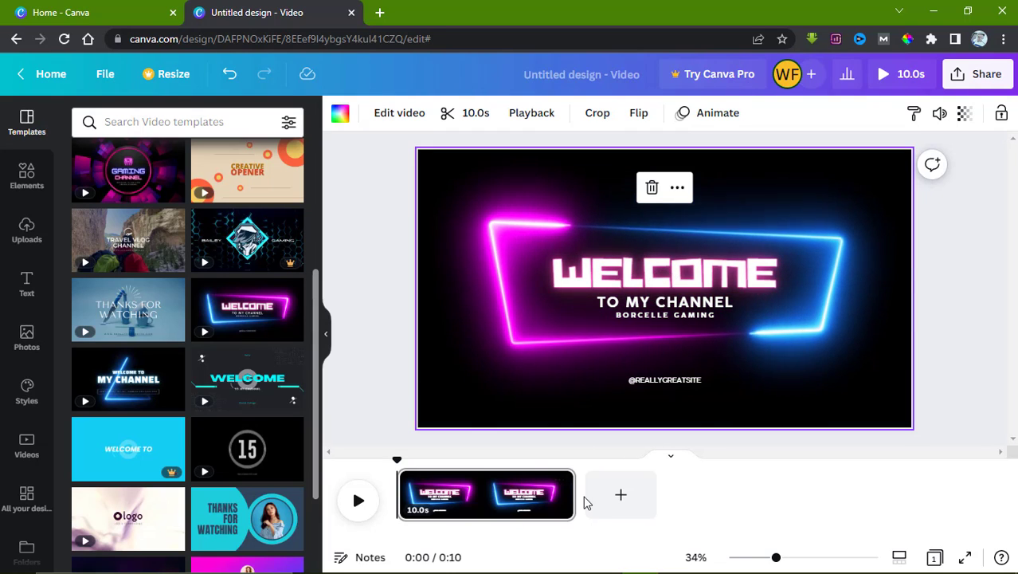
Open the WELCOME heading and the TO MY CHANNEL line on the page for text editing
left_click(615, 275)
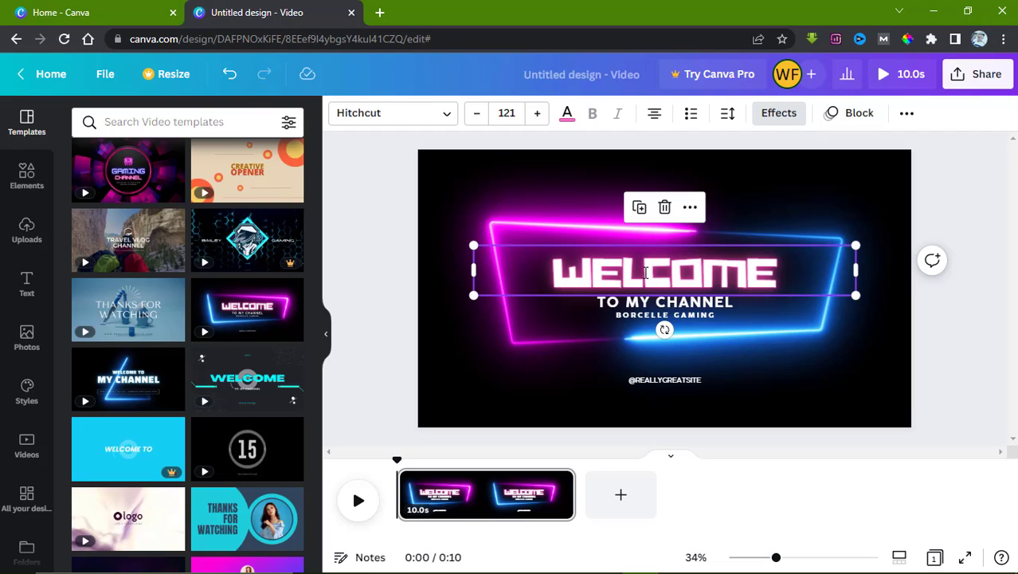
left_click(648, 273)
double_click(647, 273)
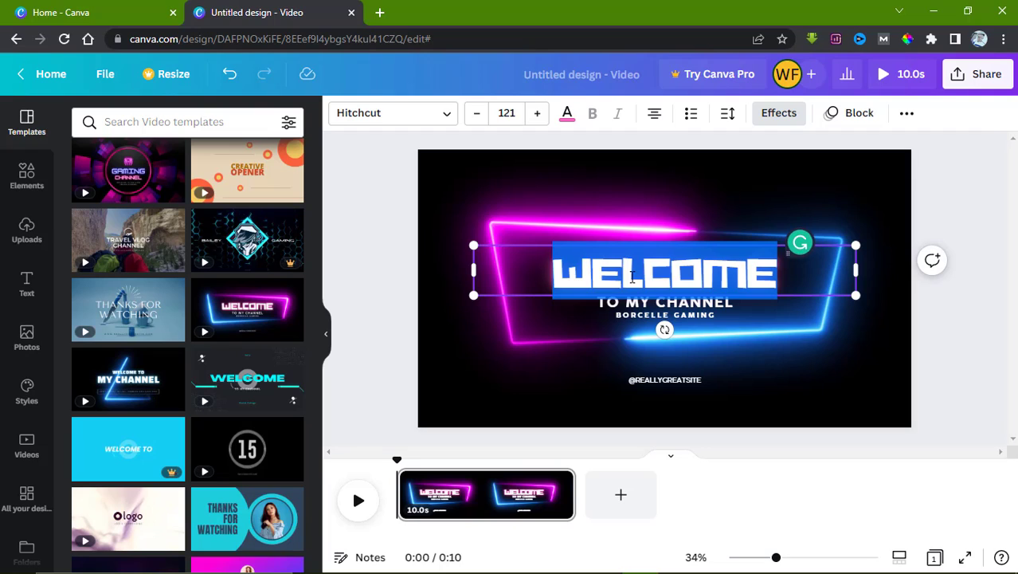
left_click(594, 288)
double_click(596, 281)
left_click(625, 307)
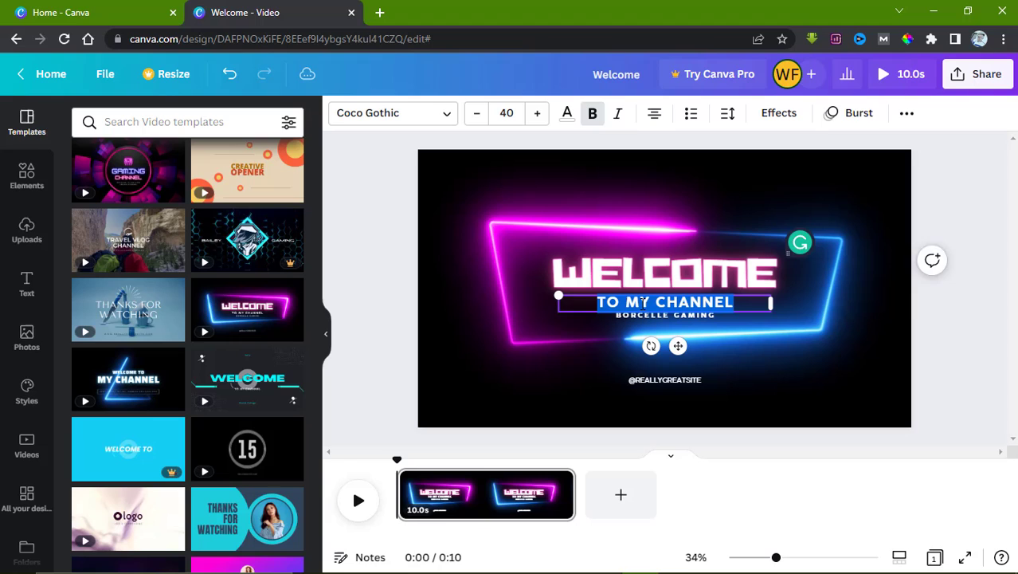
left_click(379, 346)
Replace the page with the neon EAZYZEAL welcome page from the existing untitled design
left_click(26, 502)
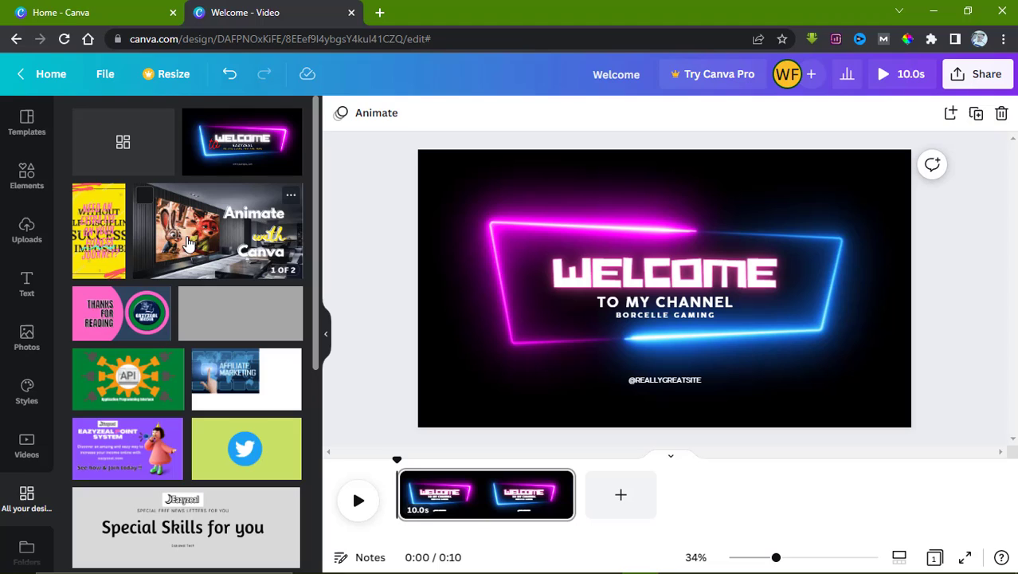
left_click(227, 155)
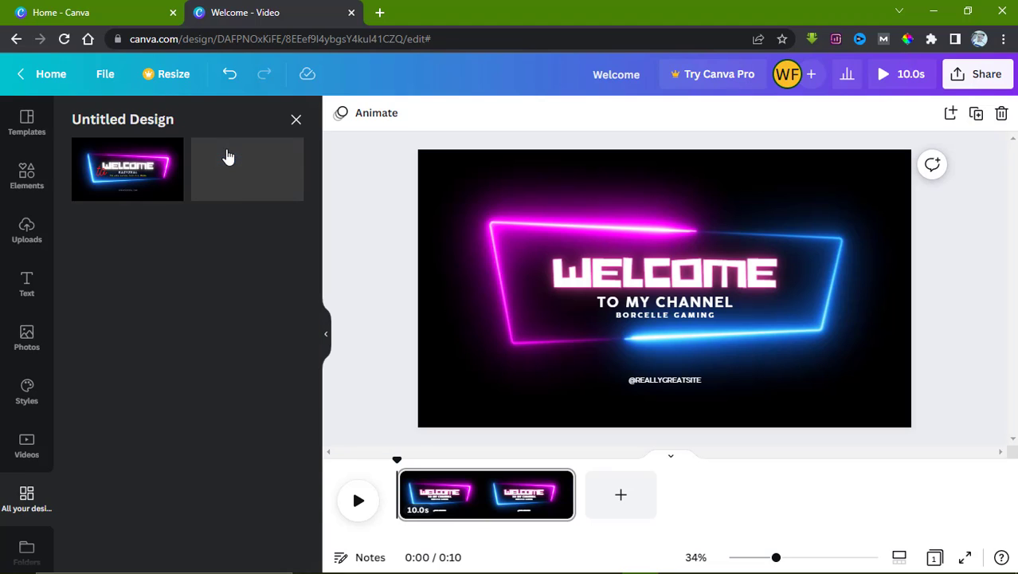
left_click(131, 177)
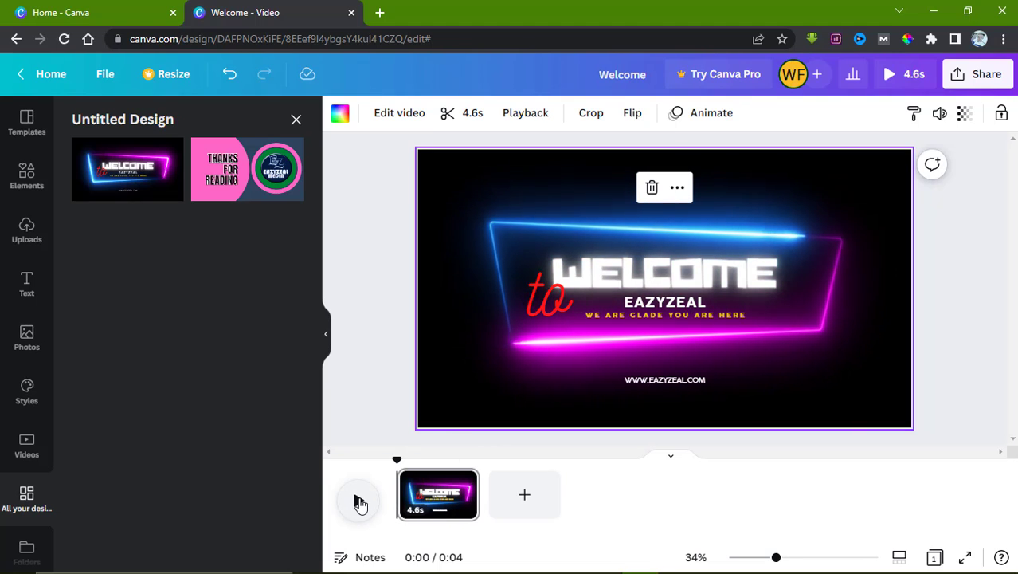
Play a preview of the EAZYZEAL welcome video page
left_click(358, 502)
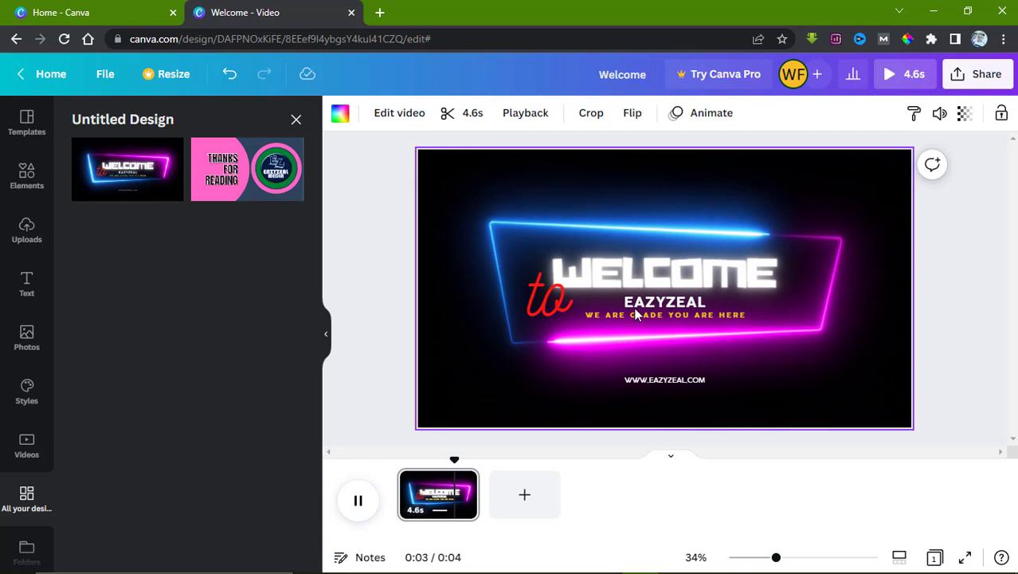
left_click(659, 316)
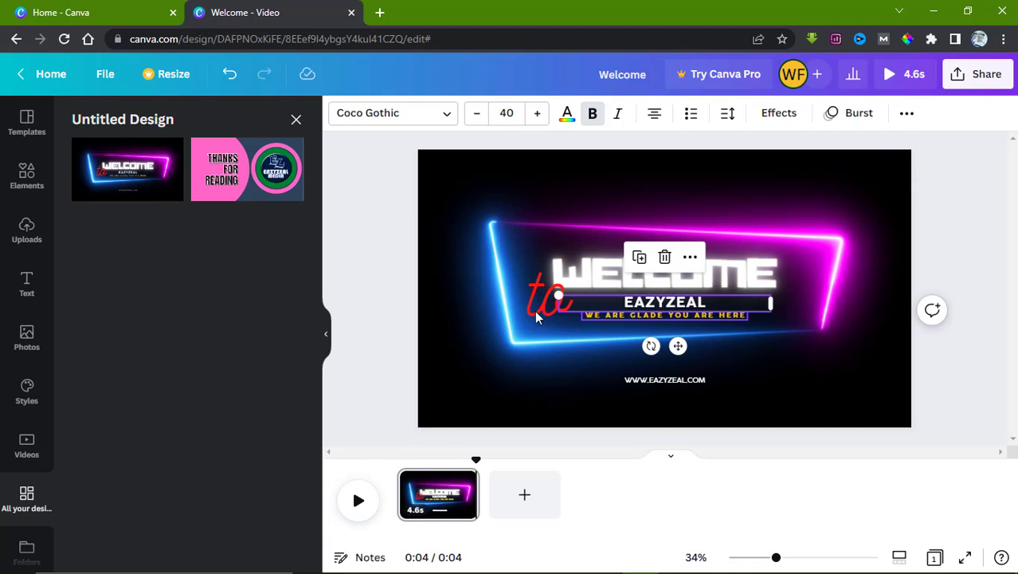
left_click(399, 303)
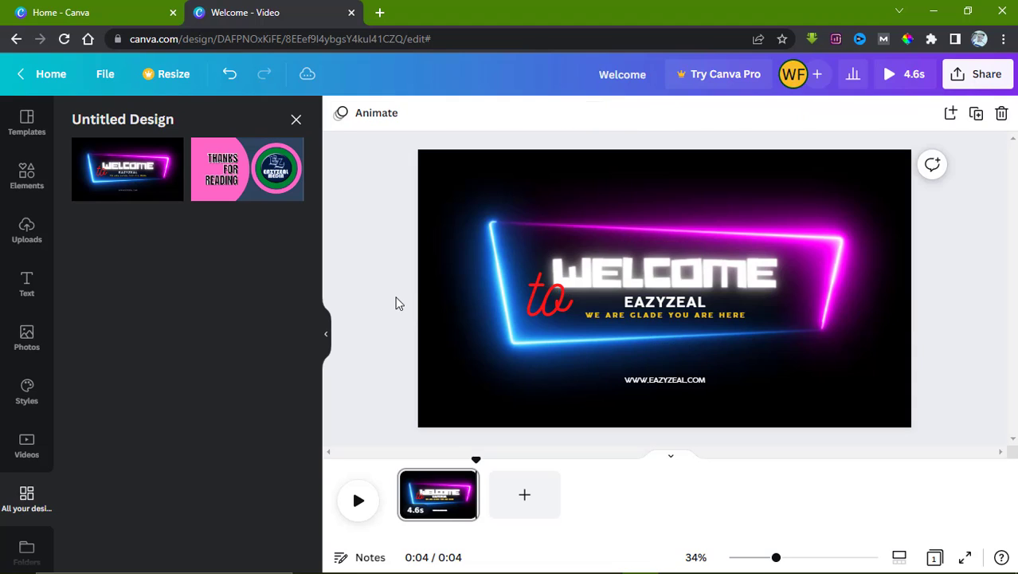
Set the WELCOME heading's colour to red and the EAZYZEAL line's colour to light purple
left_click(644, 284)
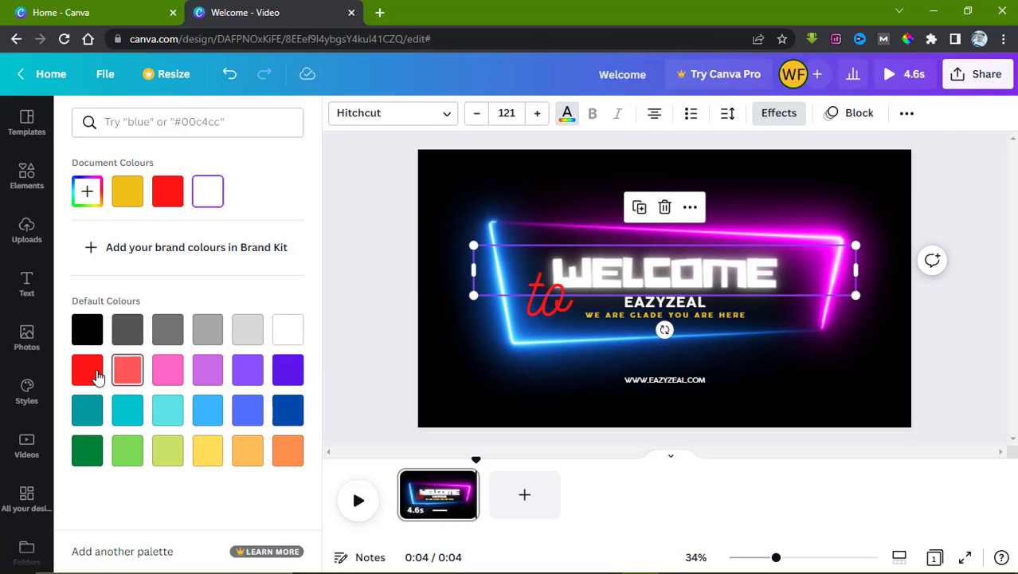
left_click(85, 367)
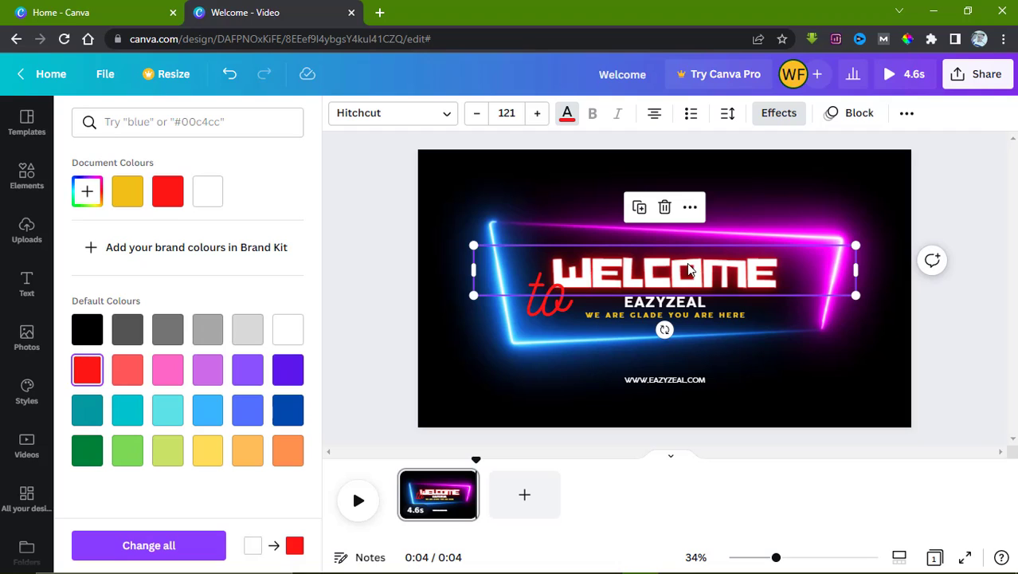
left_click(660, 309)
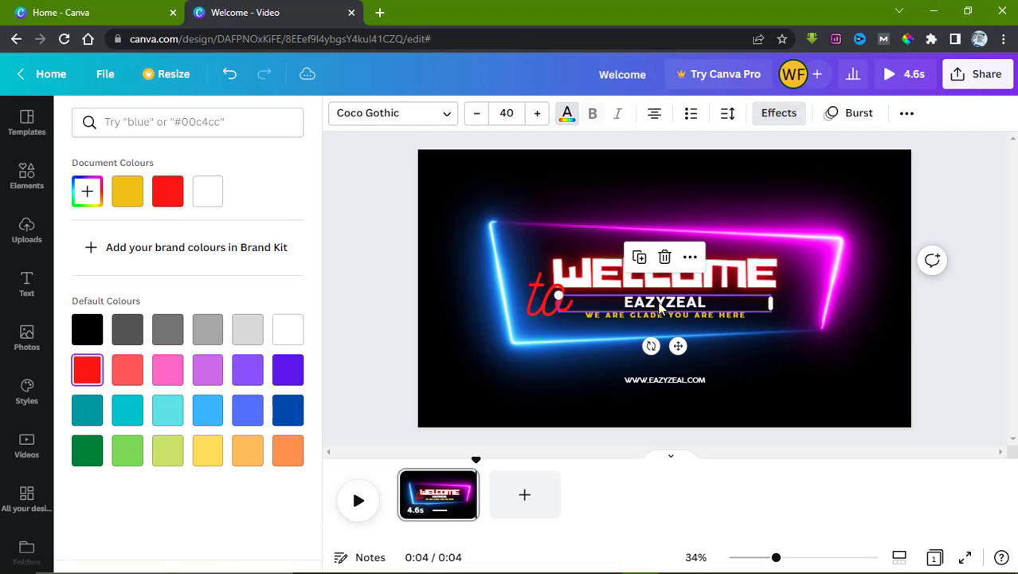
left_click(208, 379)
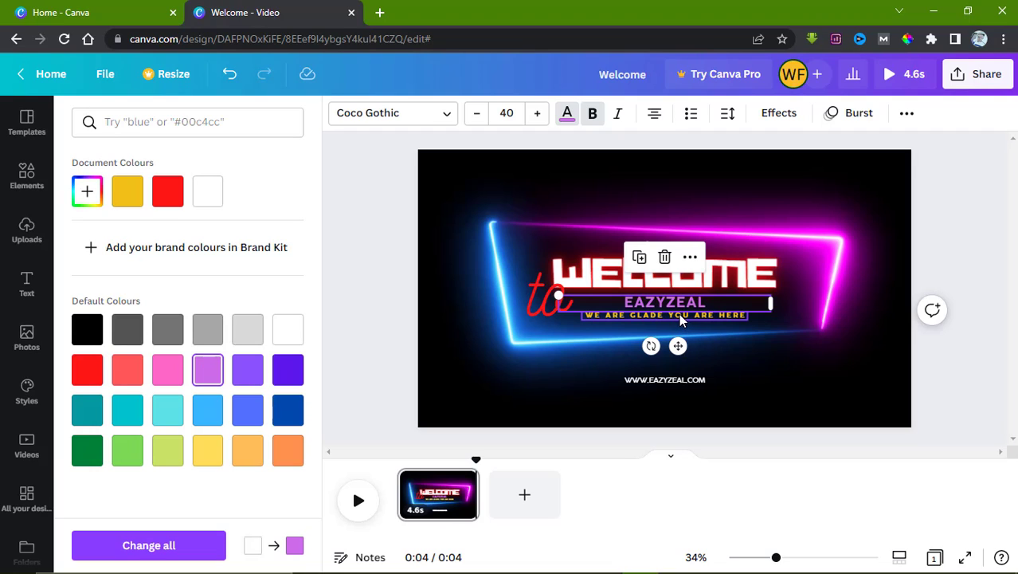
left_click(659, 381)
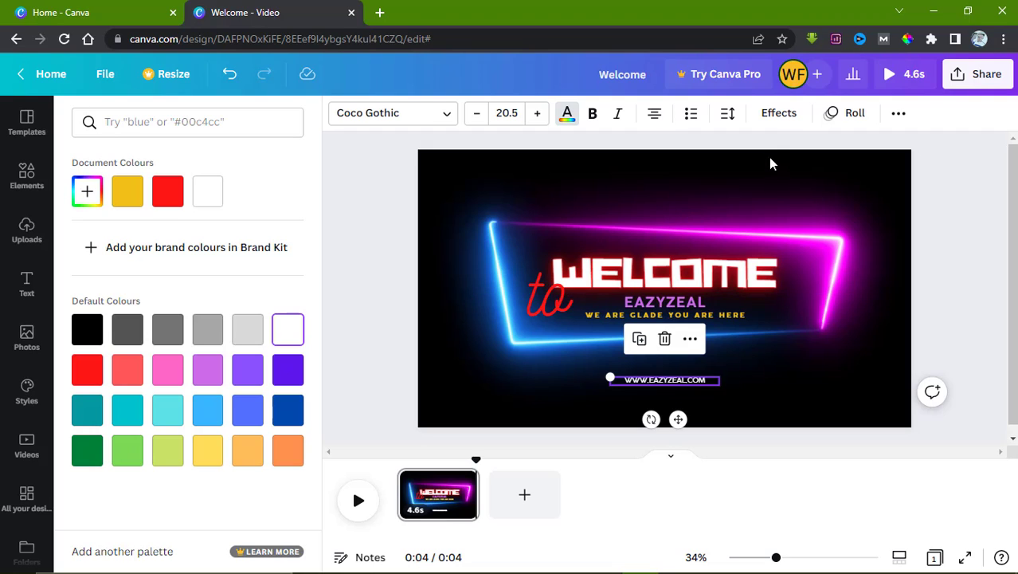
Apply the Splice text effect to the WELCOME heading, comparing it with Hollow and Echo
left_click(672, 272)
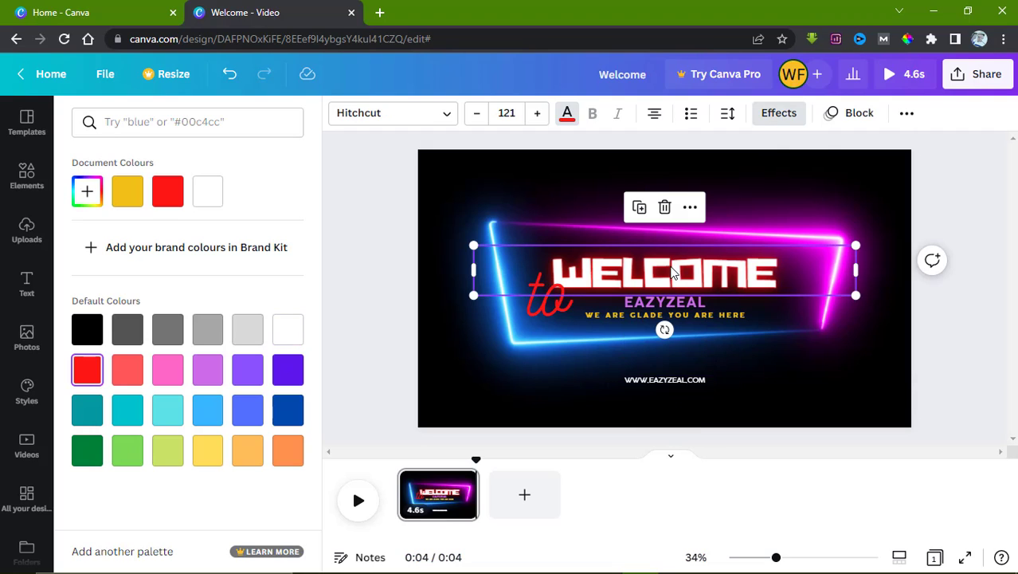
left_click(778, 113)
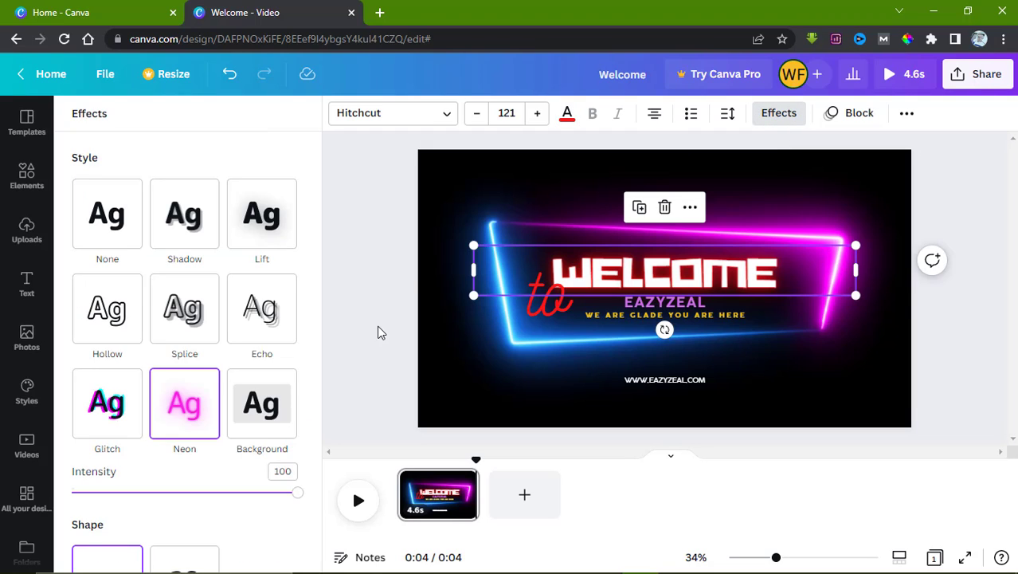
scroll(306, 502, "down", 1)
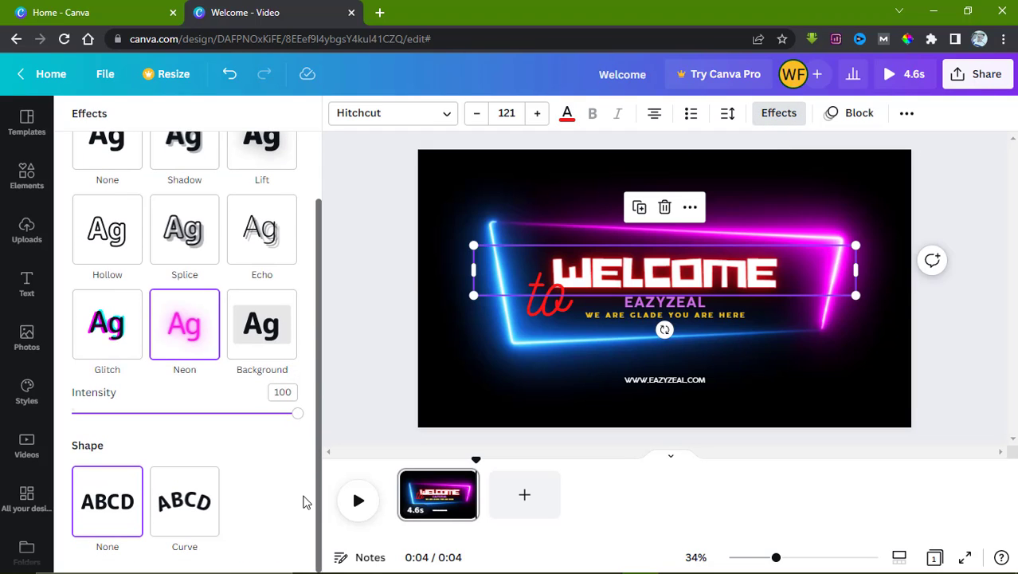
left_click(125, 255)
left_click(190, 247)
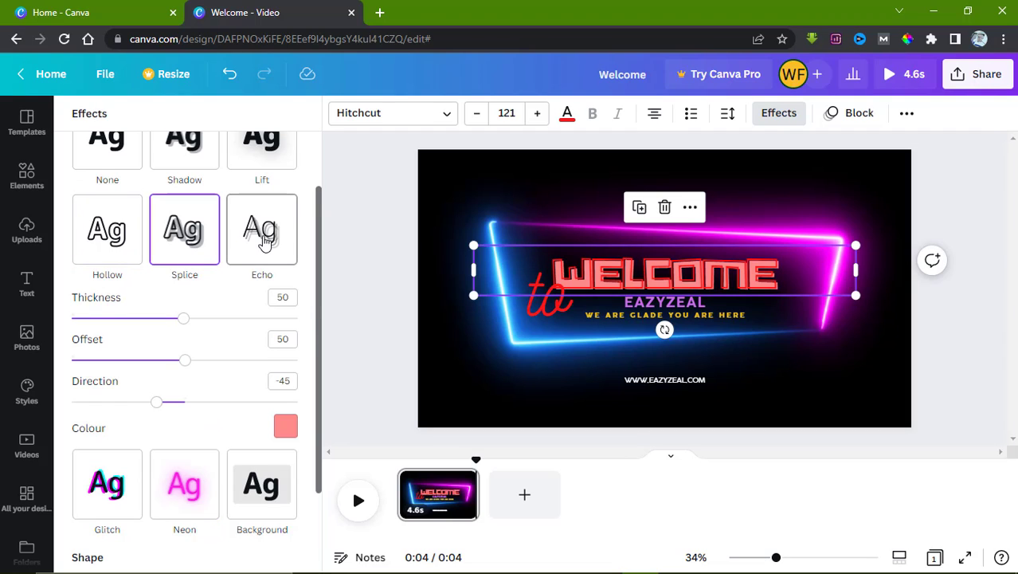
left_click(264, 243)
left_click(191, 247)
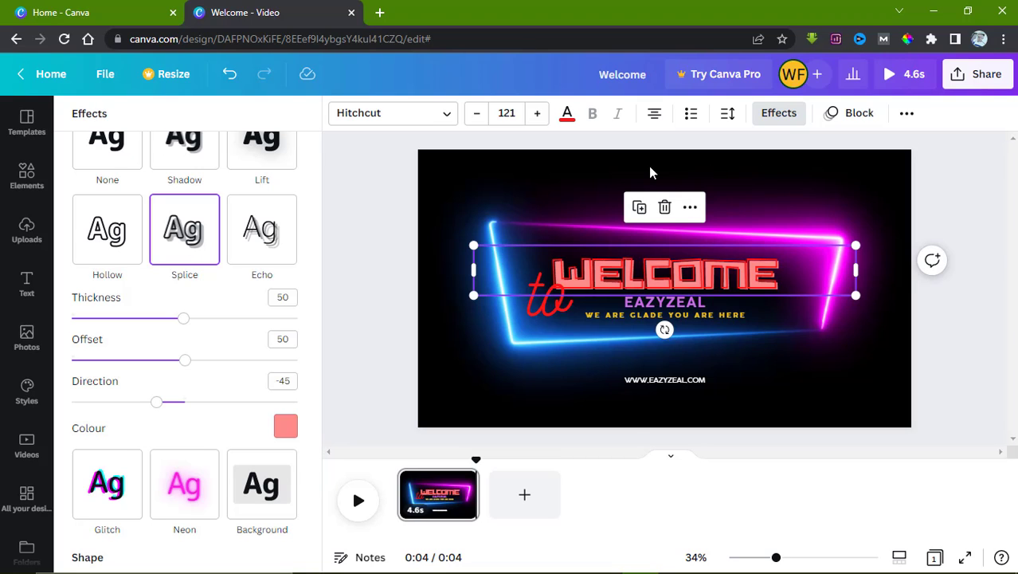
left_click(676, 304)
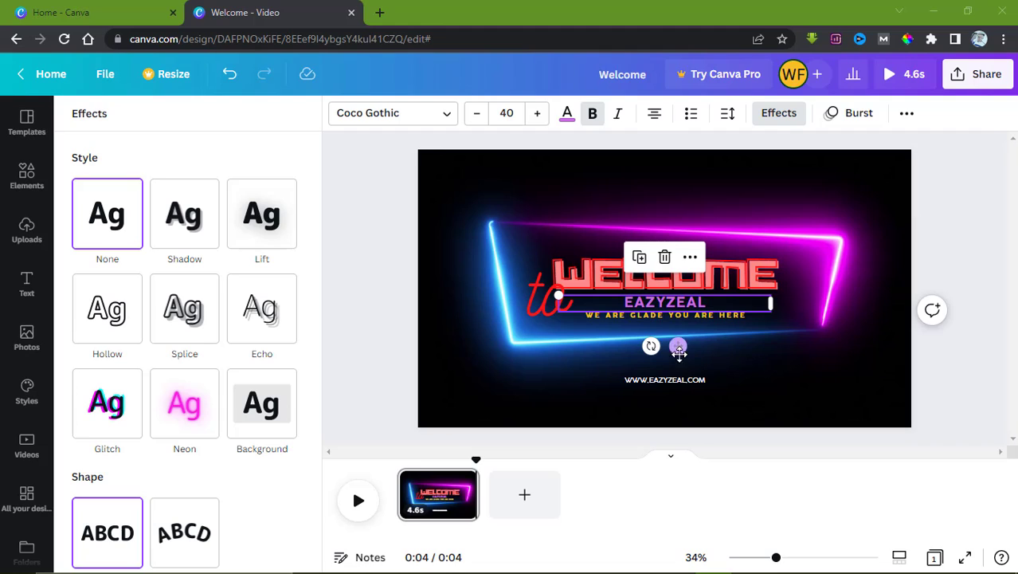
Apply the Roll text animation to the EAZYZEAL line, after trying Tumble, Scrapbook, Shift and Bounce
double_click(648, 301)
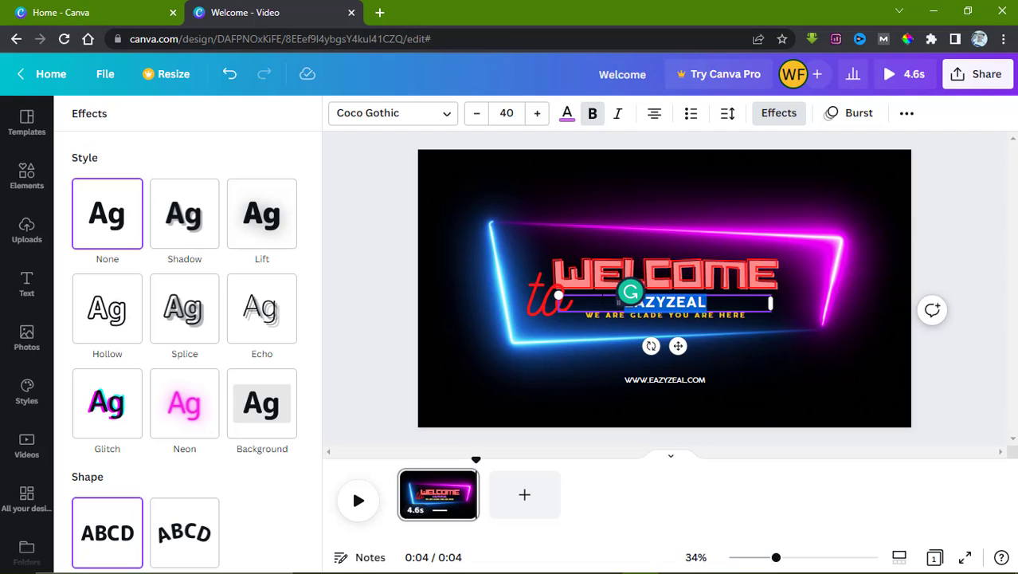
left_click(672, 300)
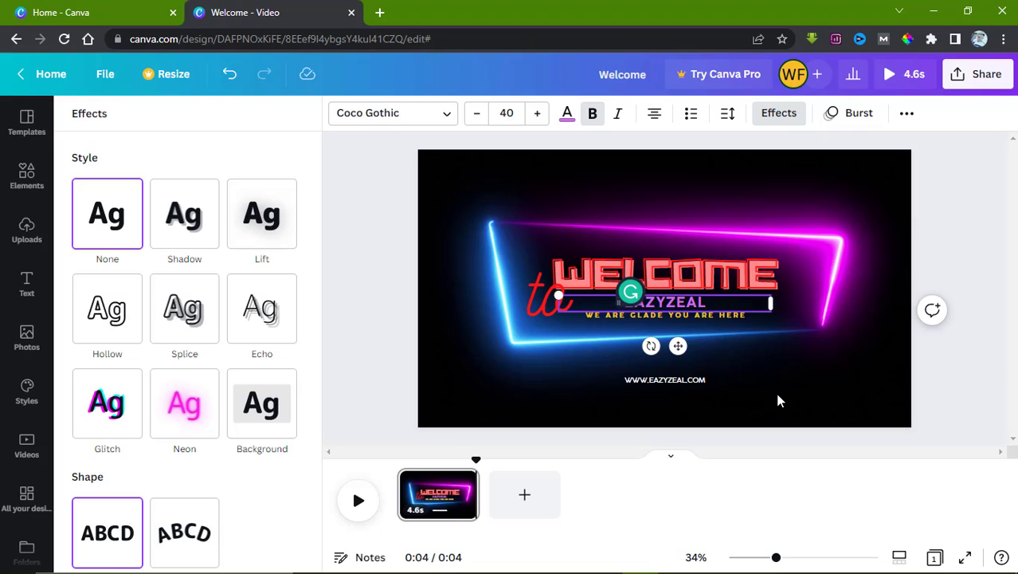
left_click(674, 309)
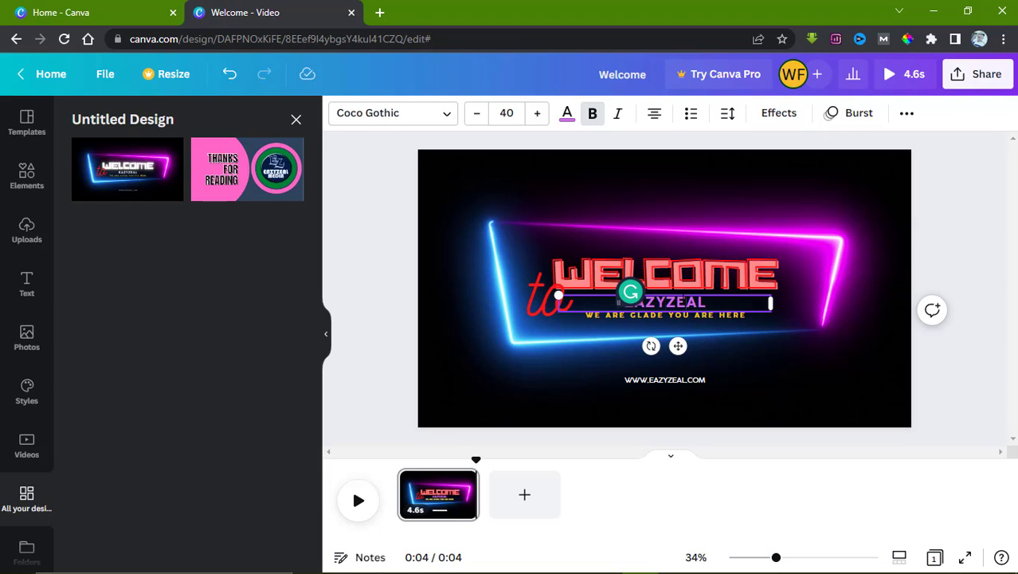
left_click(846, 113)
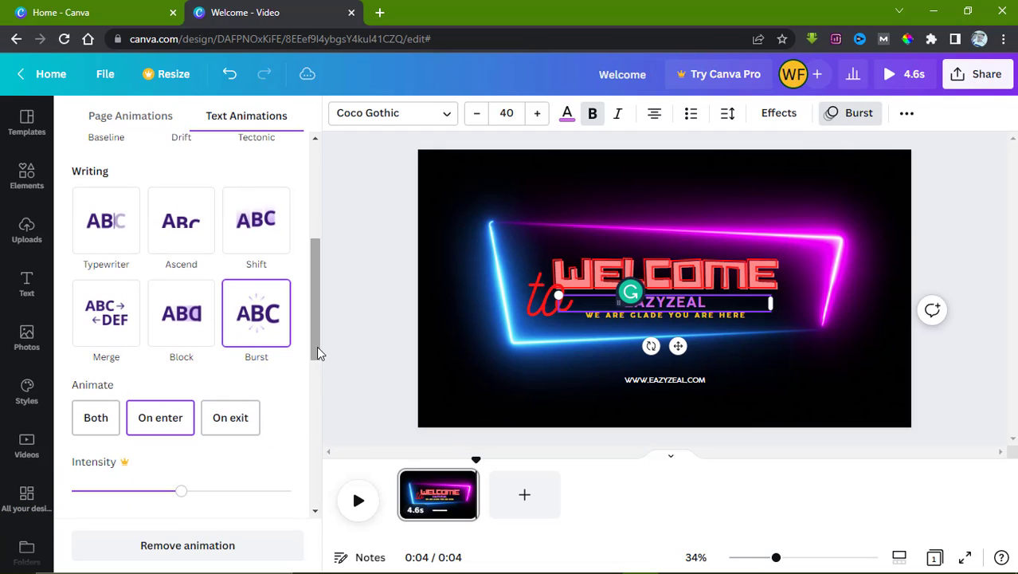
left_click_drag(316, 345, 309, 483)
left_click(122, 383)
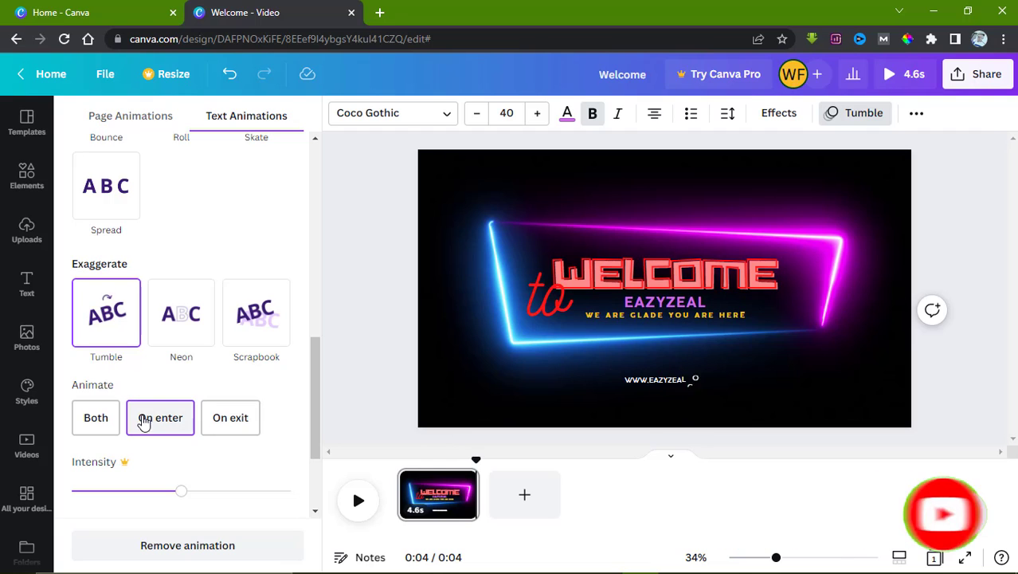
left_click(233, 328)
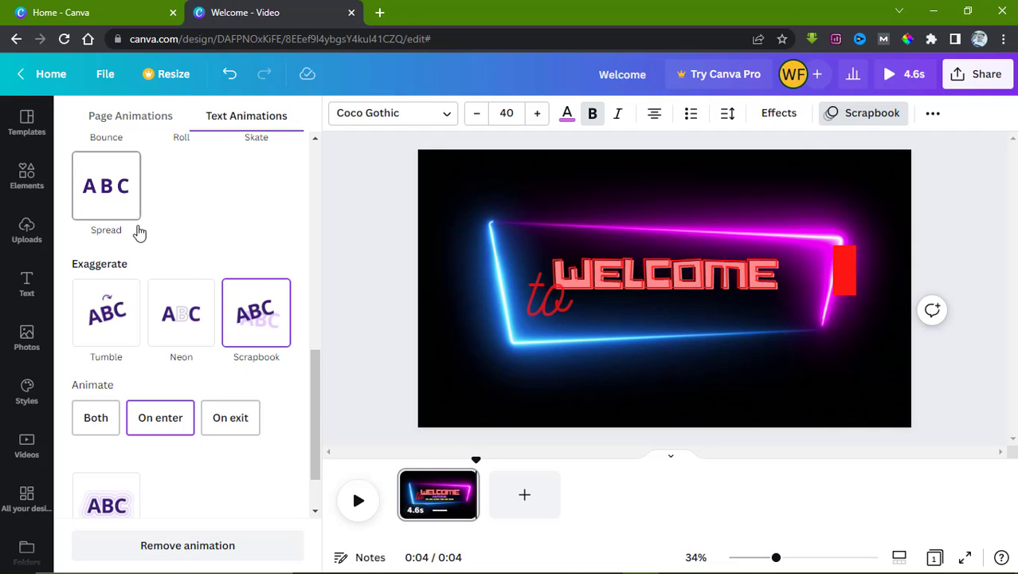
left_click_drag(315, 420, 308, 313)
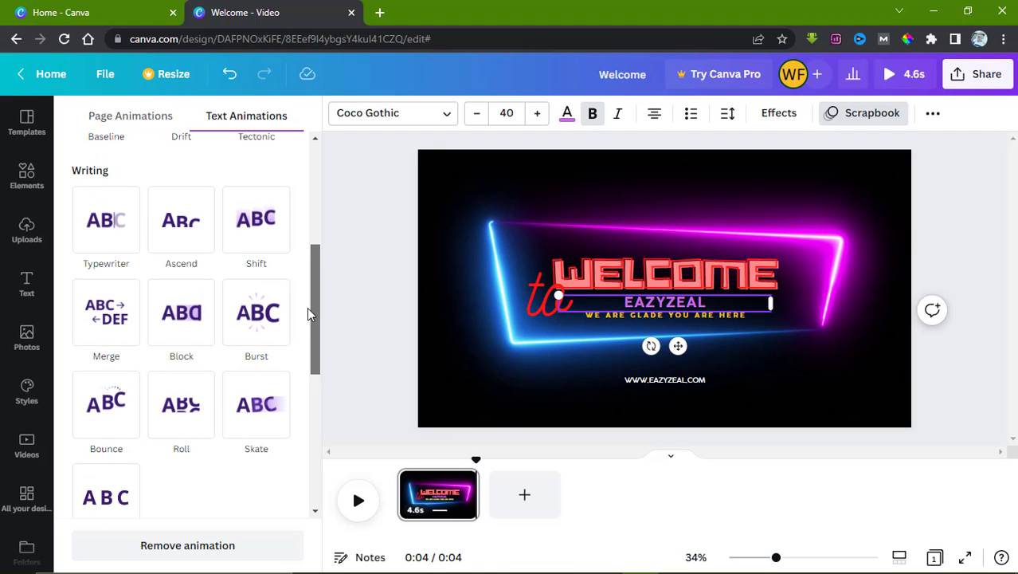
left_click(260, 223)
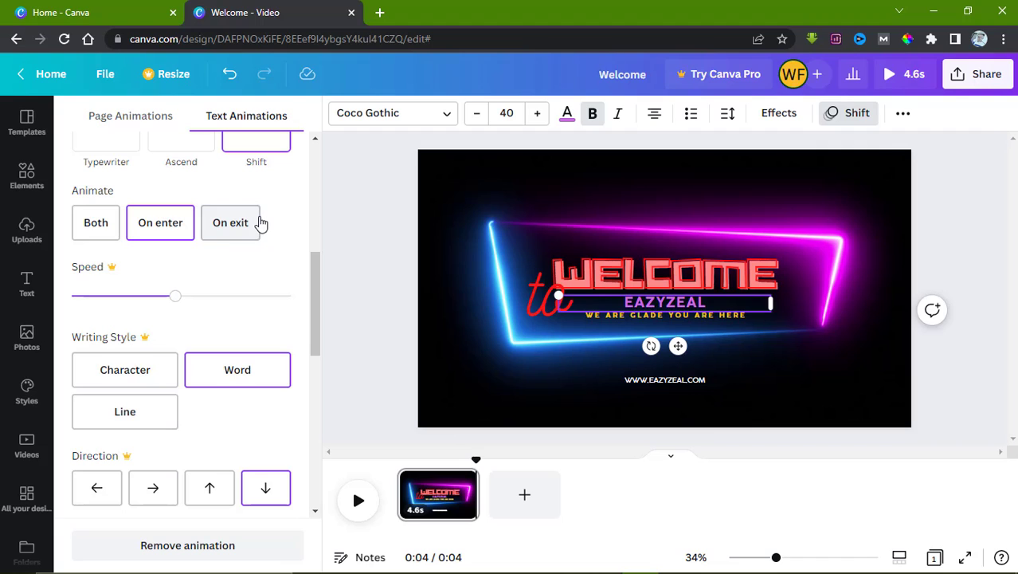
left_click_drag(316, 334, 317, 430)
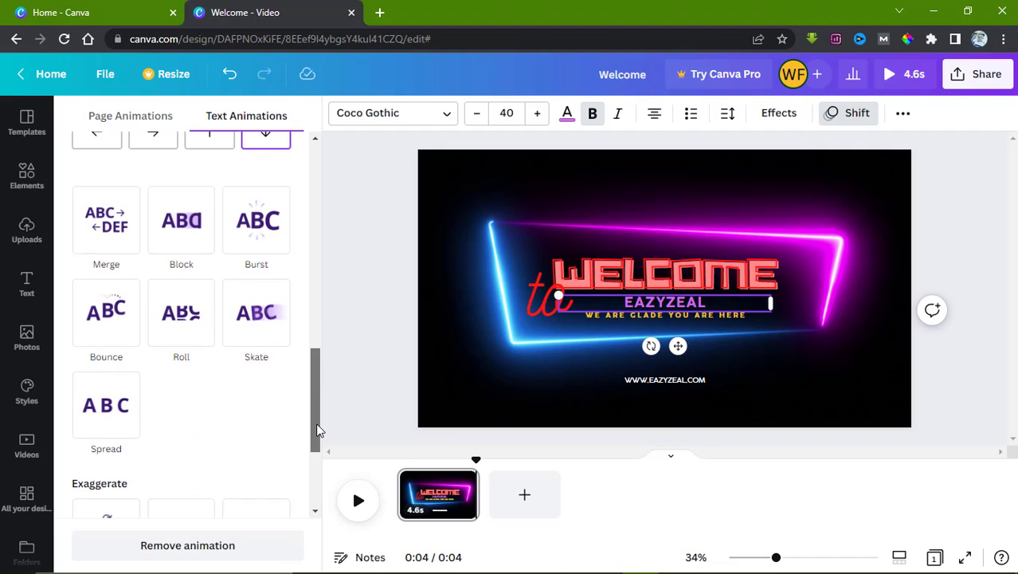
left_click(106, 319)
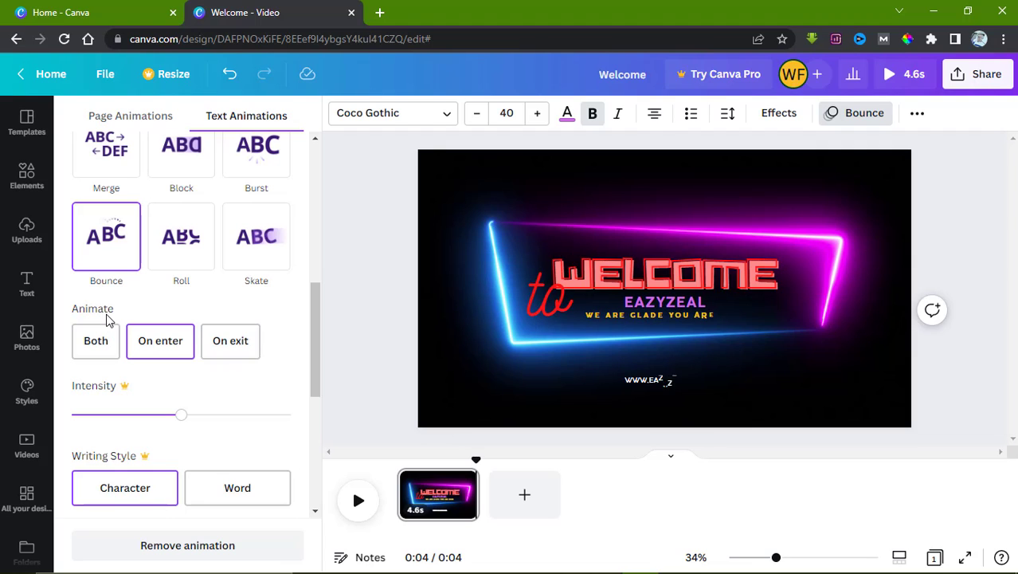
left_click(191, 243)
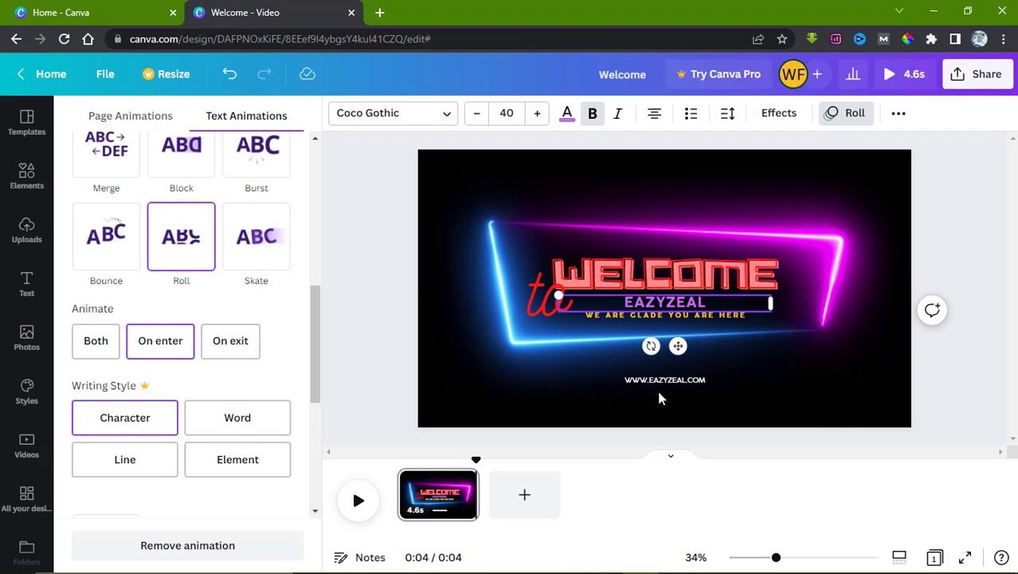
Set the colour of the word "to" to the golden yellow from the document colours
left_click(546, 313)
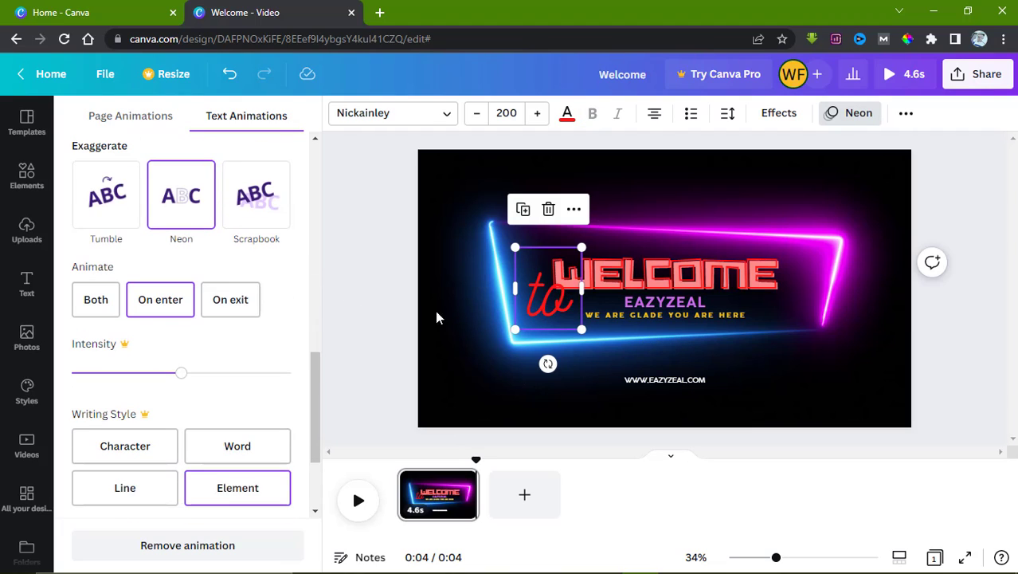
left_click(567, 116)
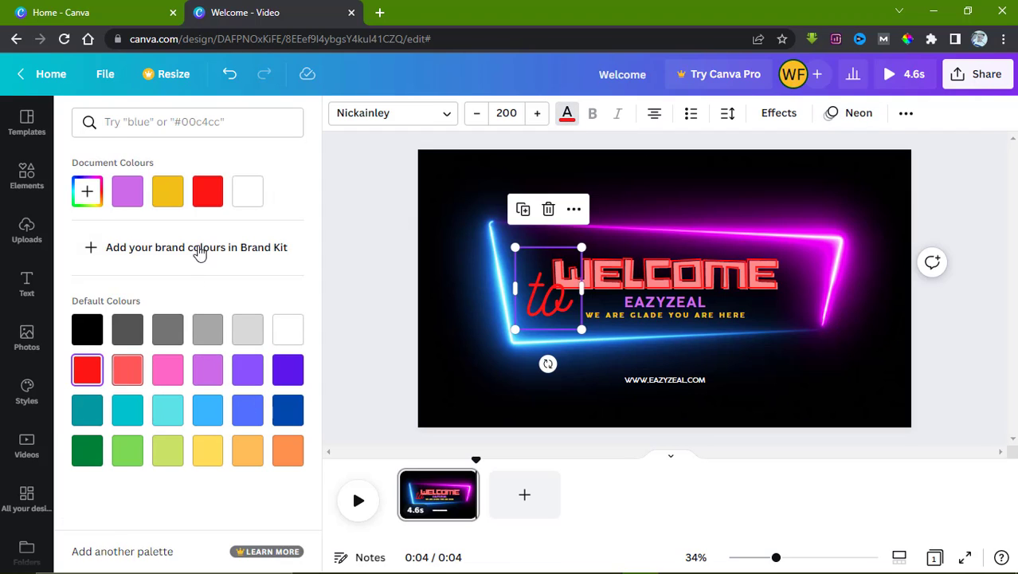
left_click(169, 194)
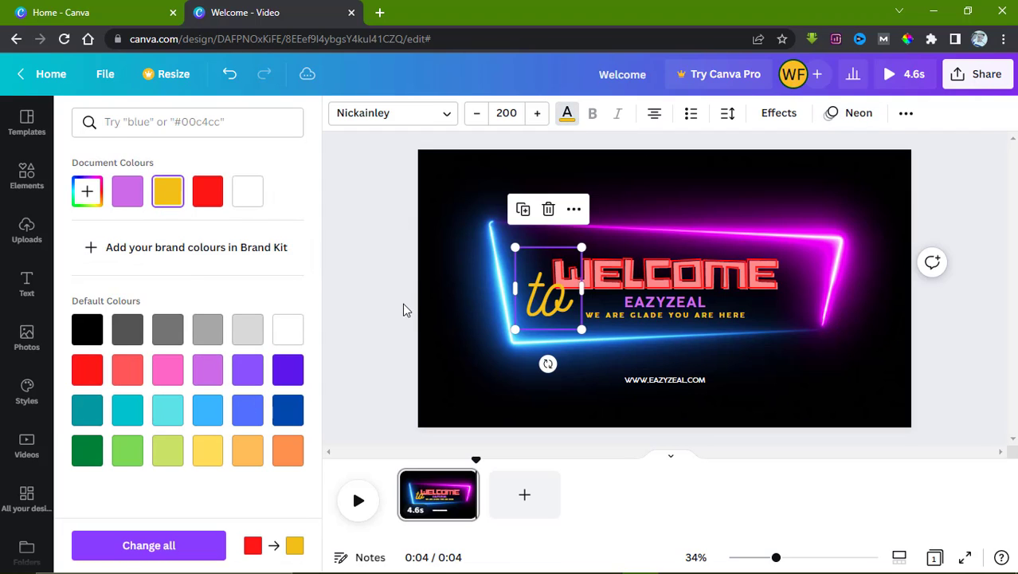
left_click(567, 113)
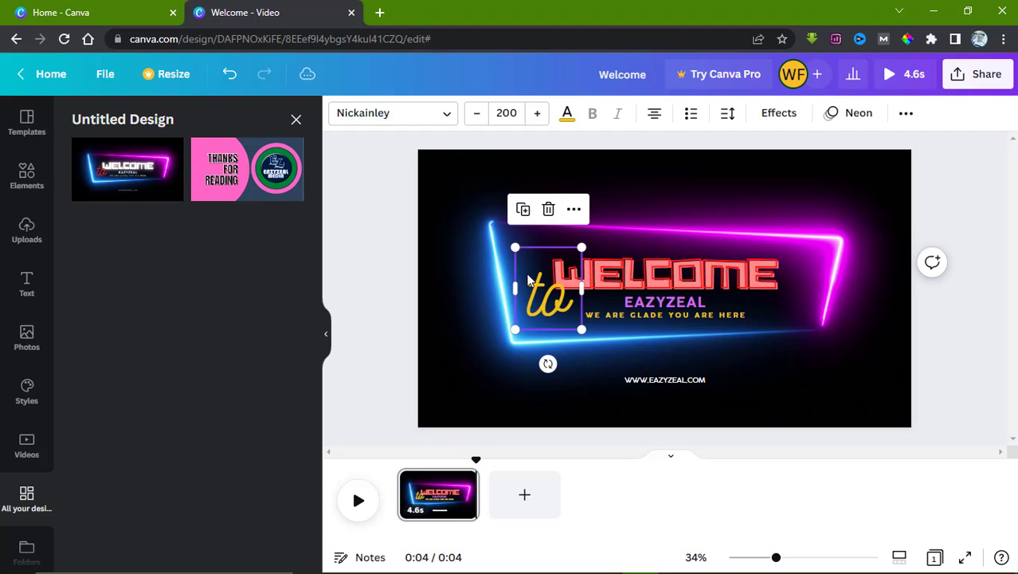
Browse the available fonts for the word "to", keep Nickainley, and set its font size to 201
left_click(443, 113)
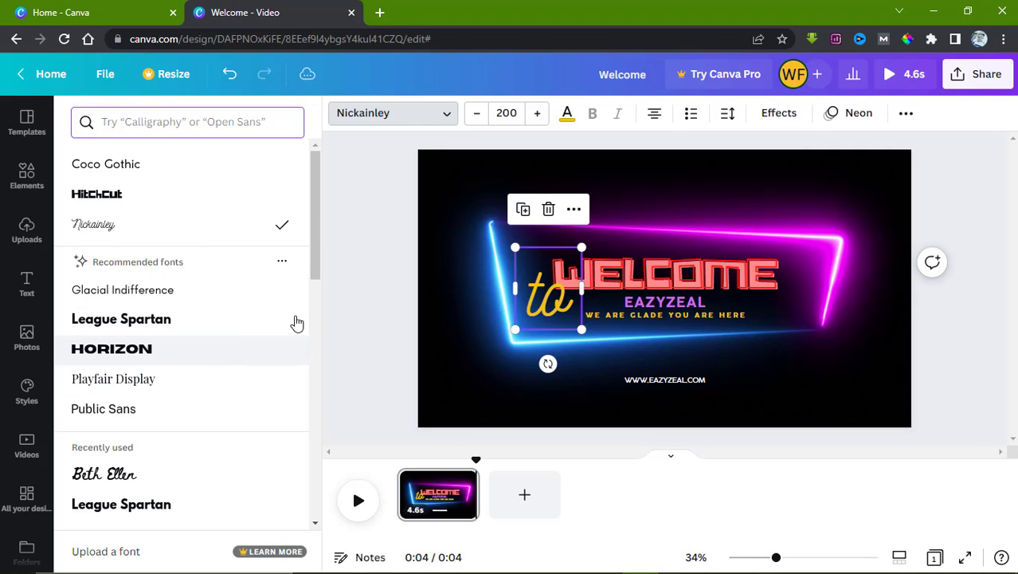
left_click_drag(318, 258, 307, 335)
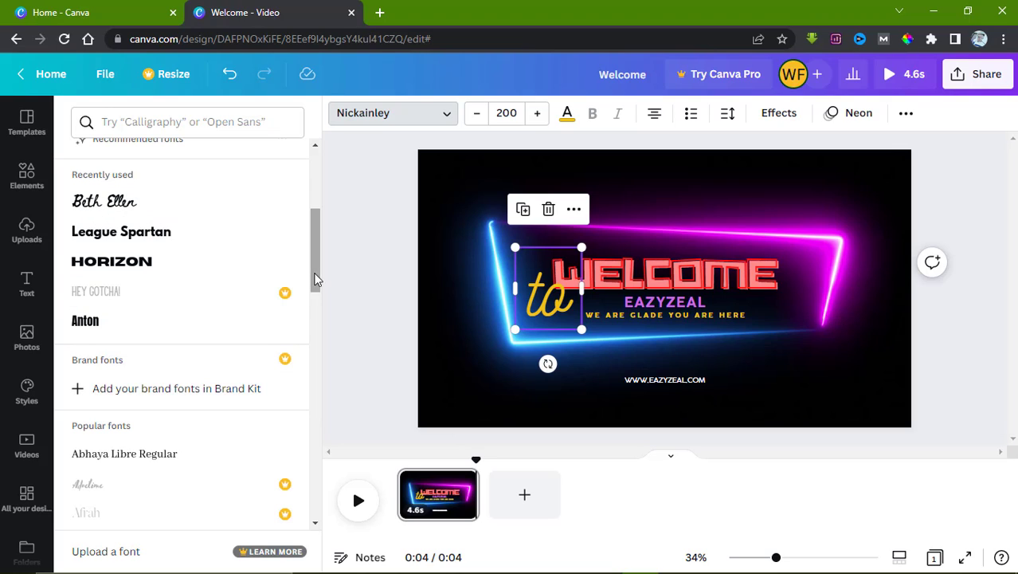
scroll(316, 319, "down", 4)
scroll(320, 379, "down", 5)
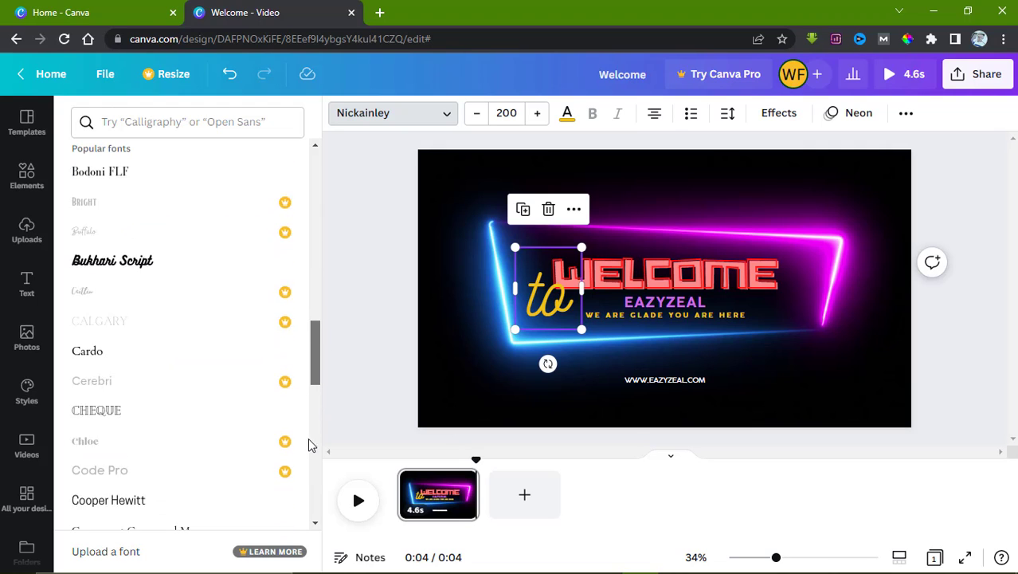
scroll(311, 374, "up", 10)
scroll(323, 275, "up", 3)
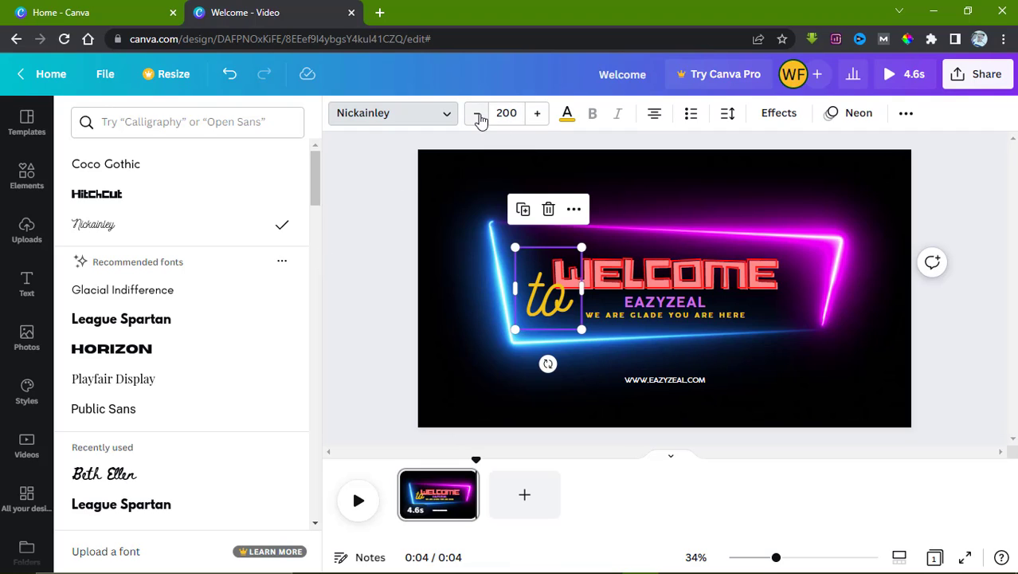
left_click(539, 114)
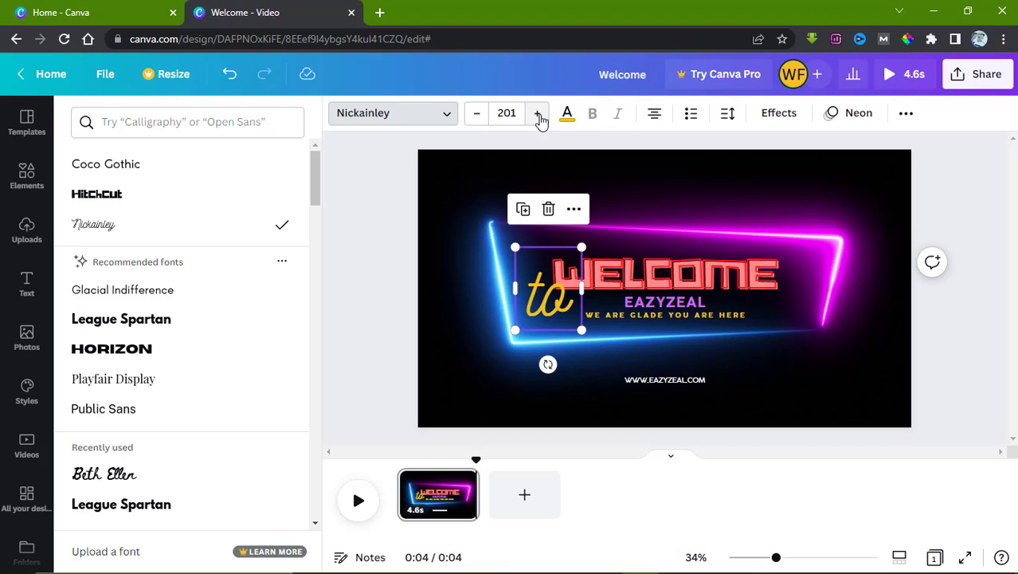
left_click(475, 120)
left_click(536, 117)
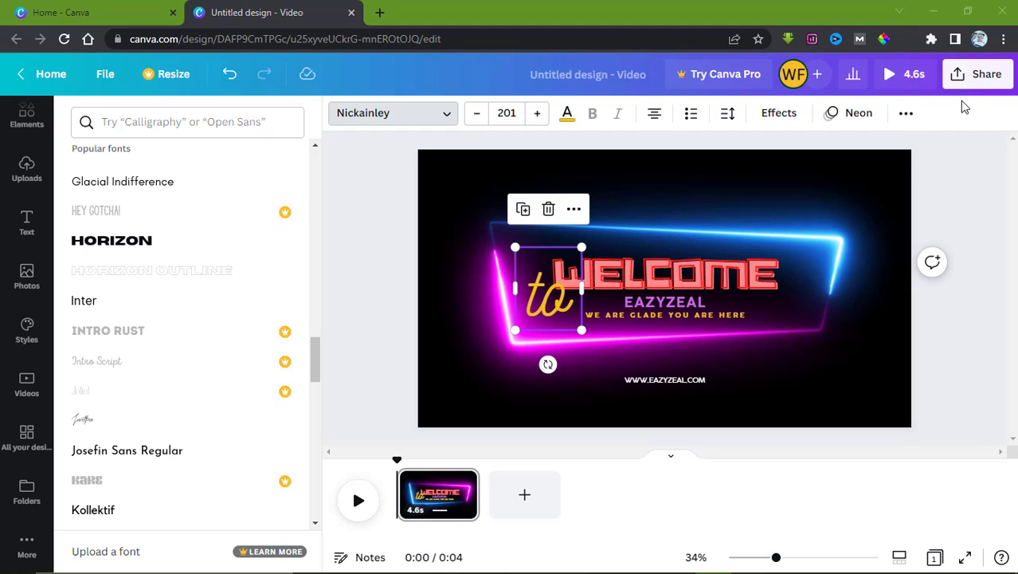
Review all the sharing and publishing options available for the design
left_click(978, 78)
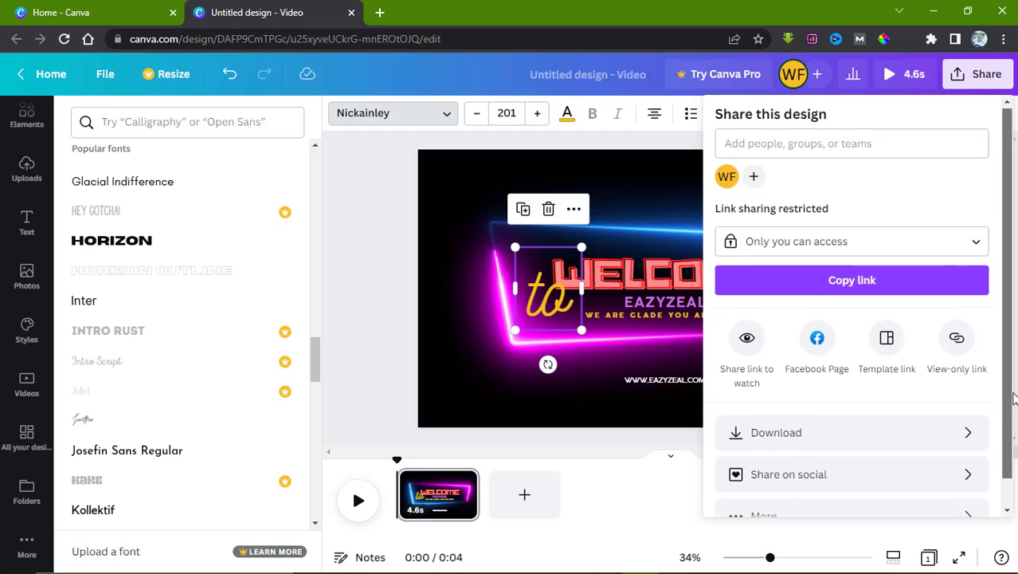
scroll(1000, 401, "down", 2)
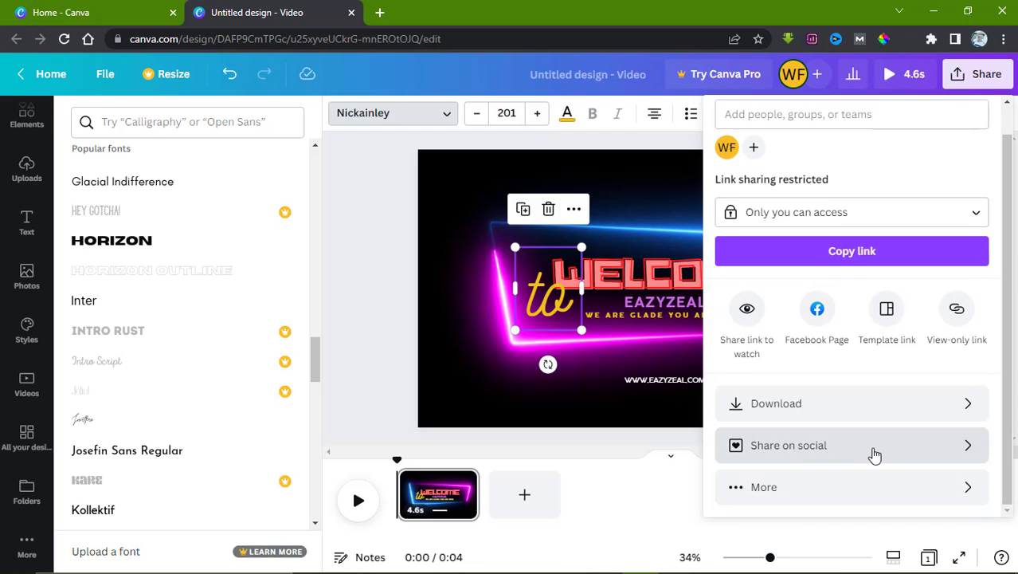
left_click(795, 481)
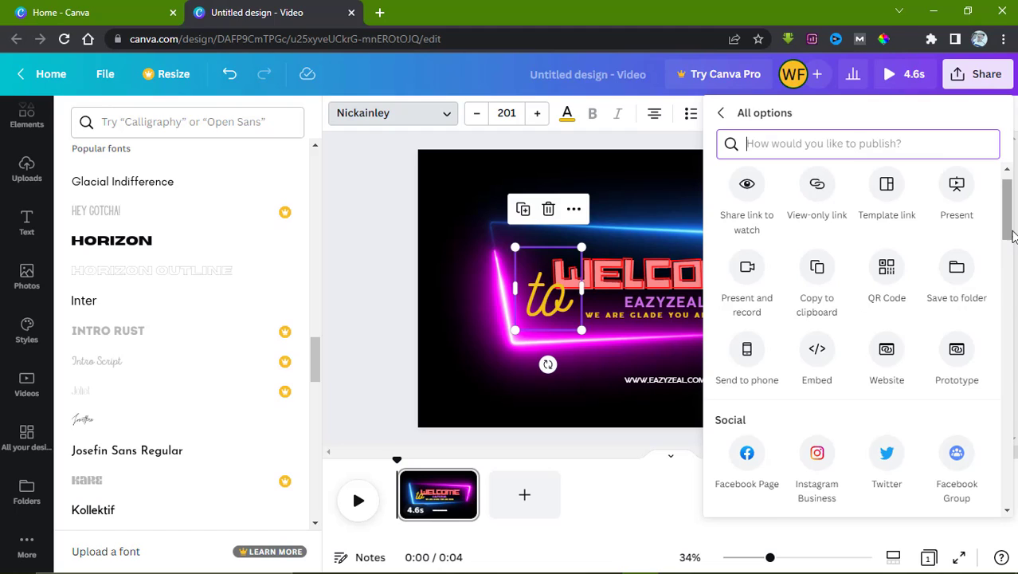
left_click_drag(1010, 238, 1008, 211)
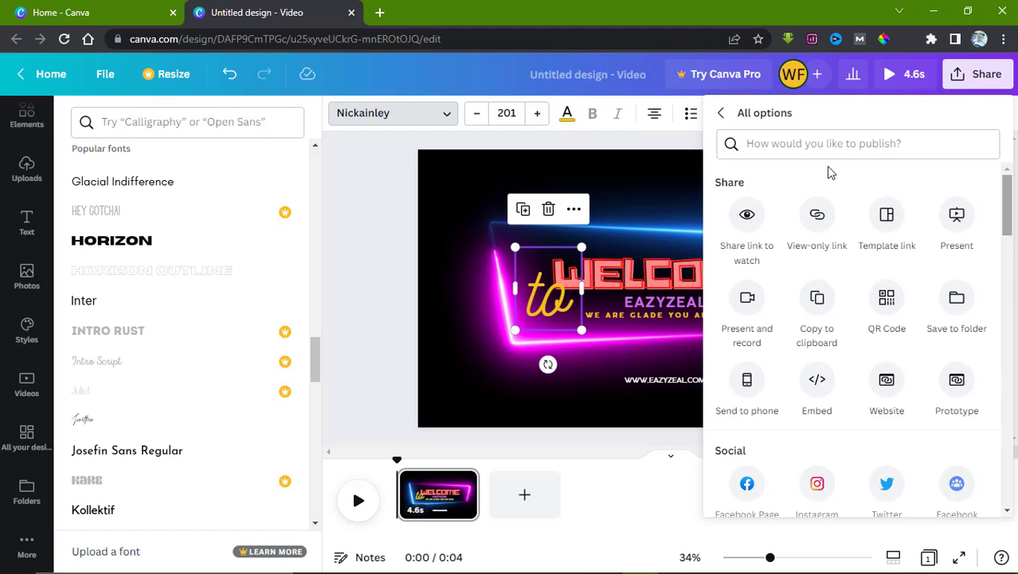
left_click(722, 114)
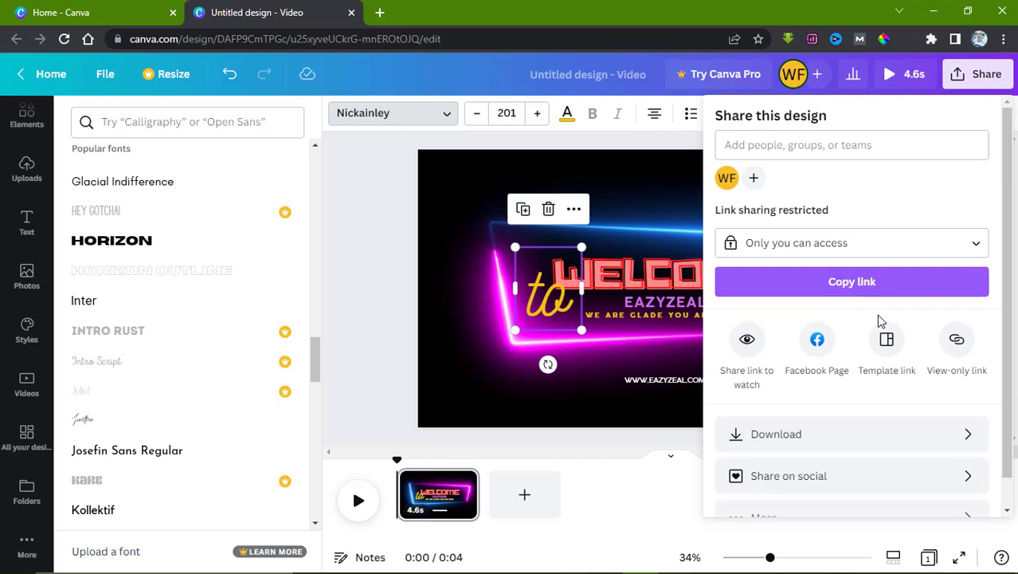
Examine the file types offered for downloading the design, keeping MP4 Video selected
left_click(953, 434)
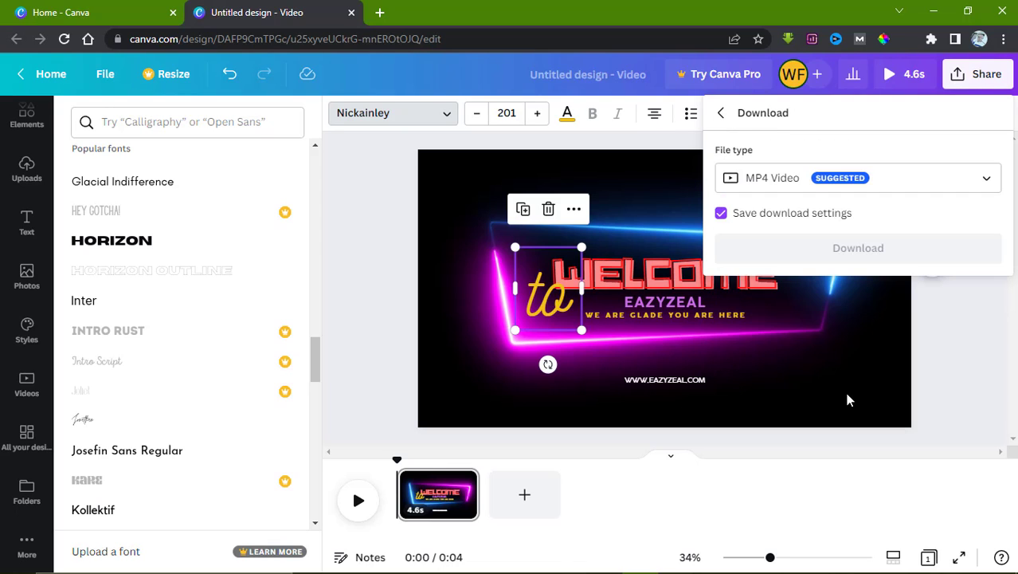
left_click(916, 188)
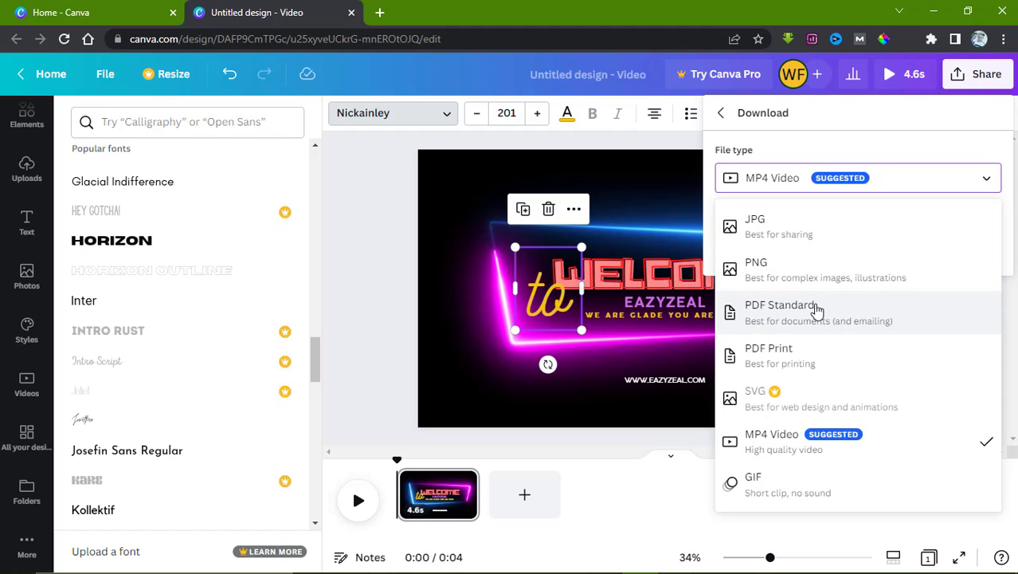
key("Escape")
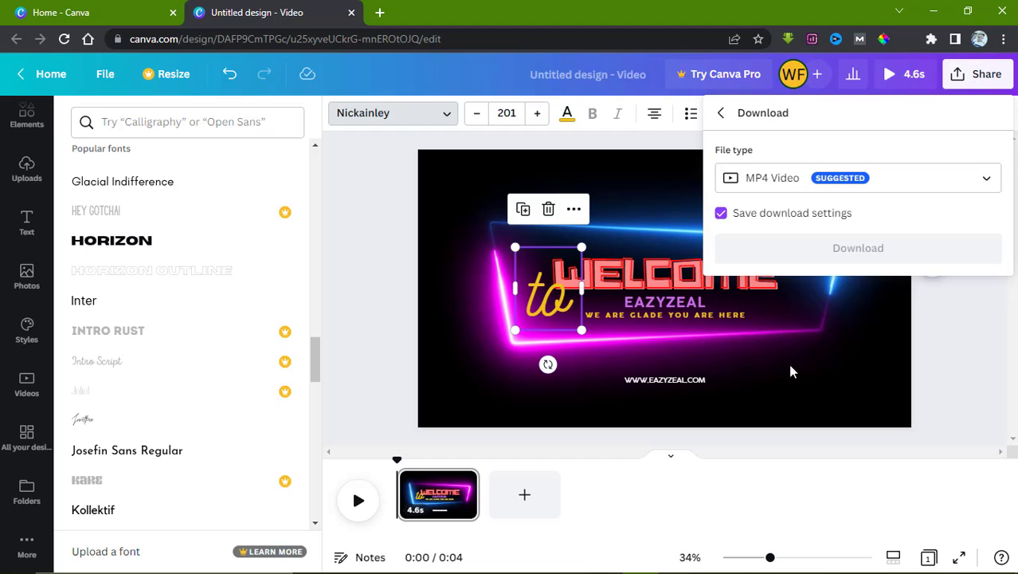
left_click(763, 182)
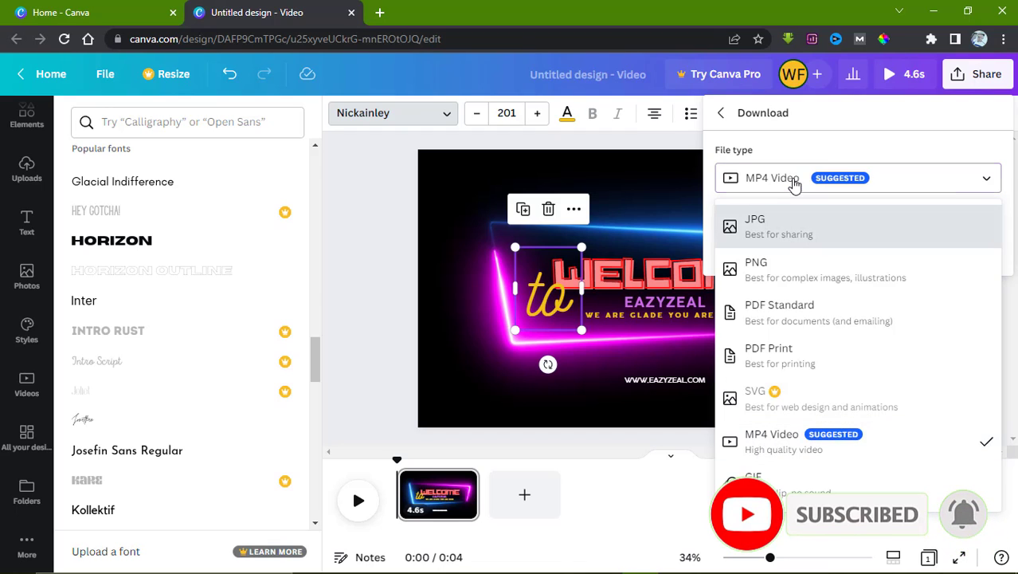
left_click(823, 152)
left_click(816, 178)
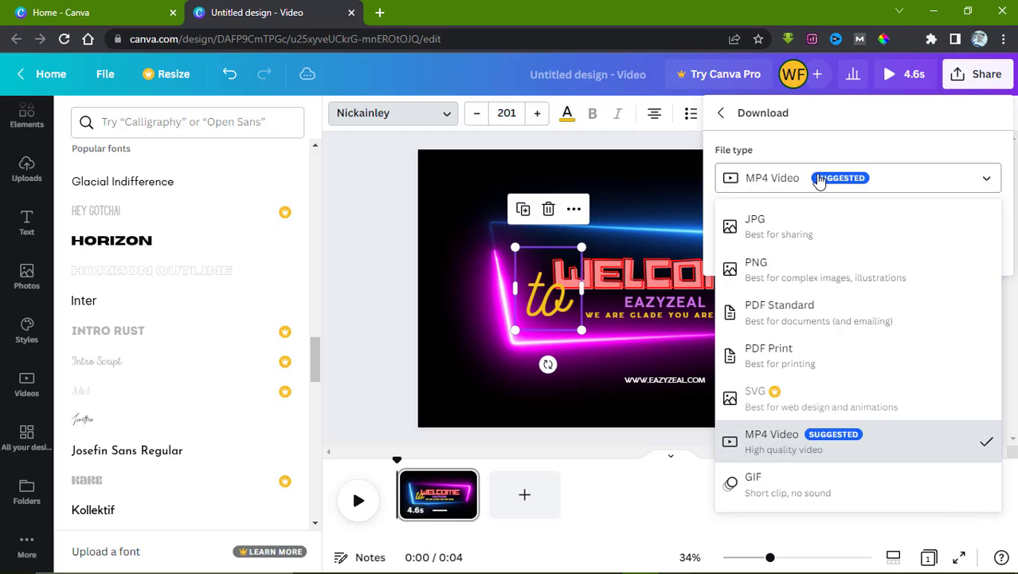
left_click(824, 191)
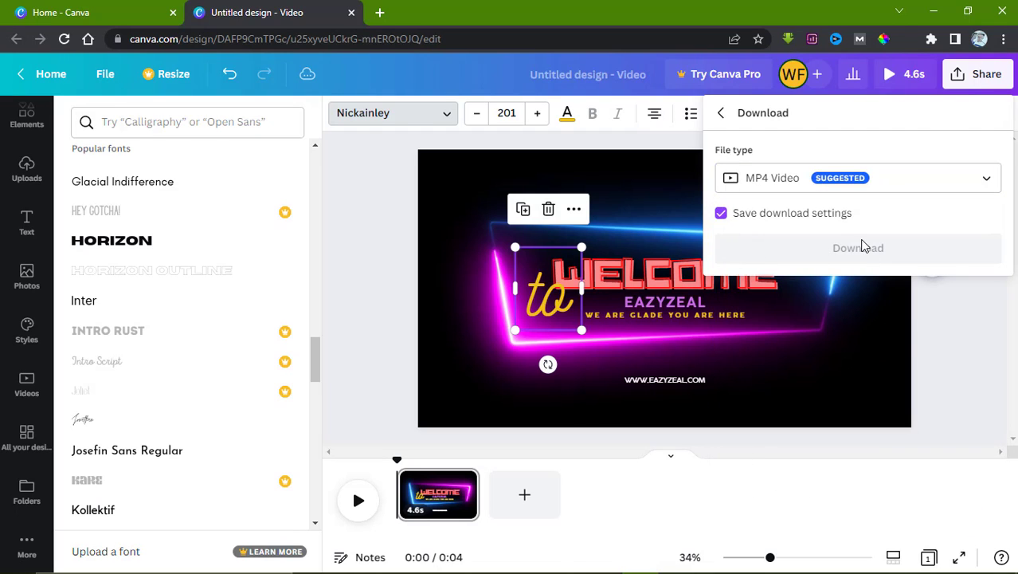
Select the welcome page in the timeline, check the design's MP4 Video download settings, and close them without downloading
left_click(452, 505)
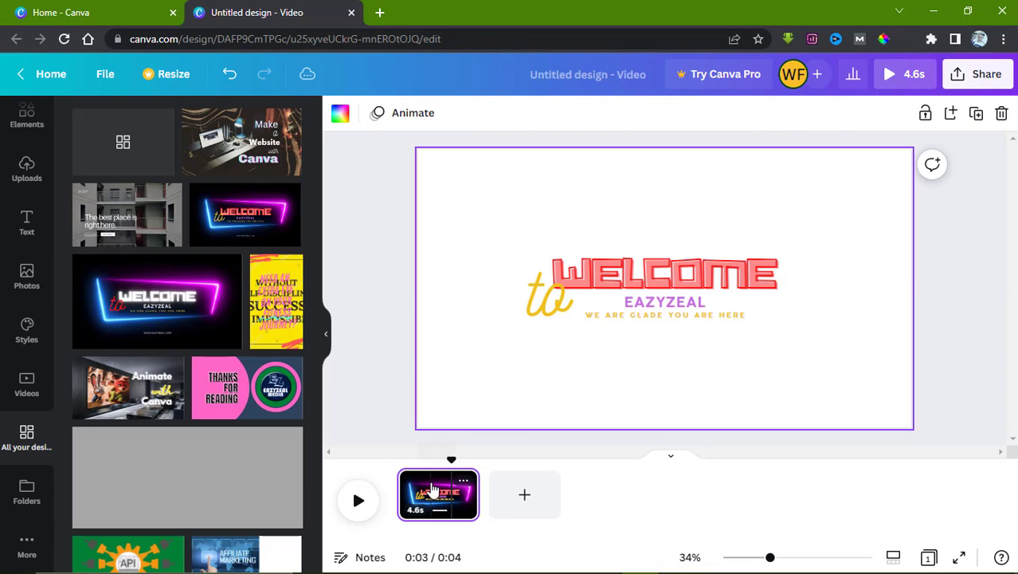
left_click(432, 491)
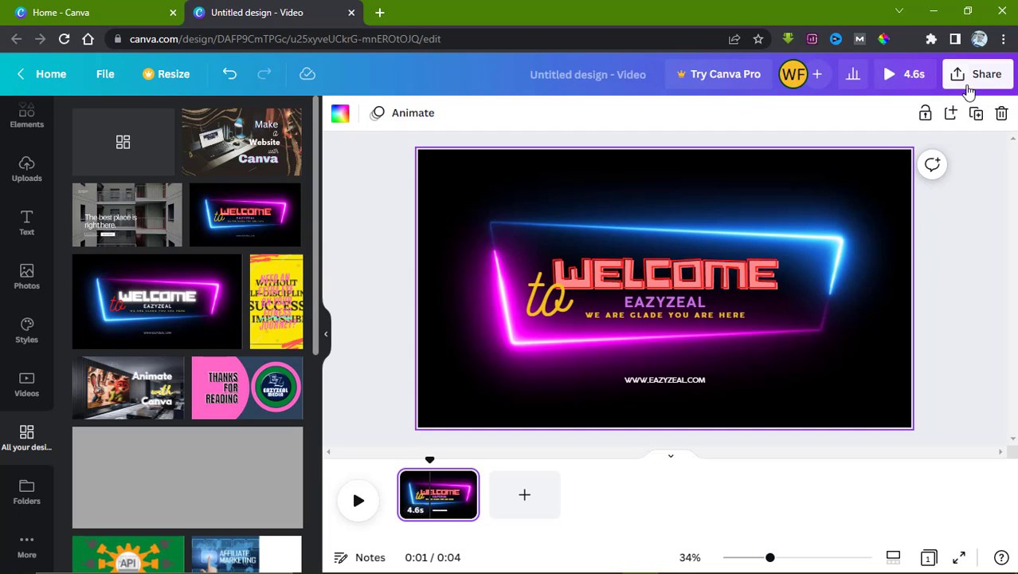
left_click(974, 81)
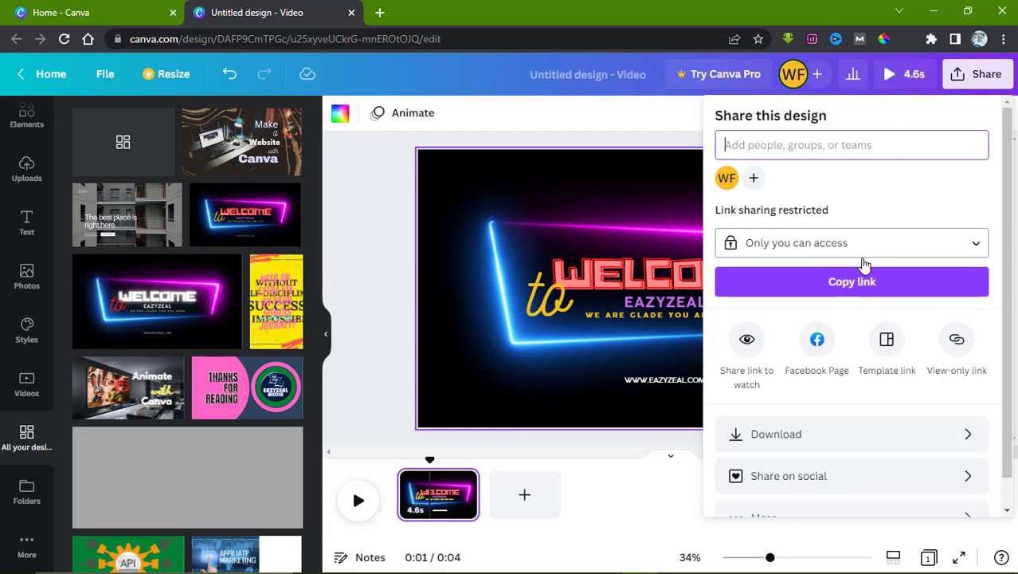
left_click(802, 435)
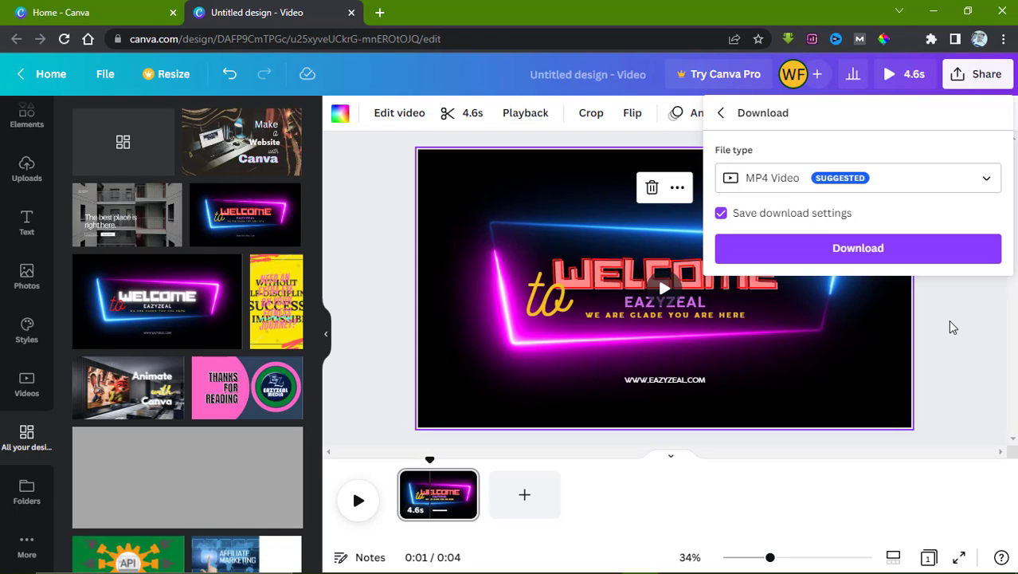
left_click(952, 327)
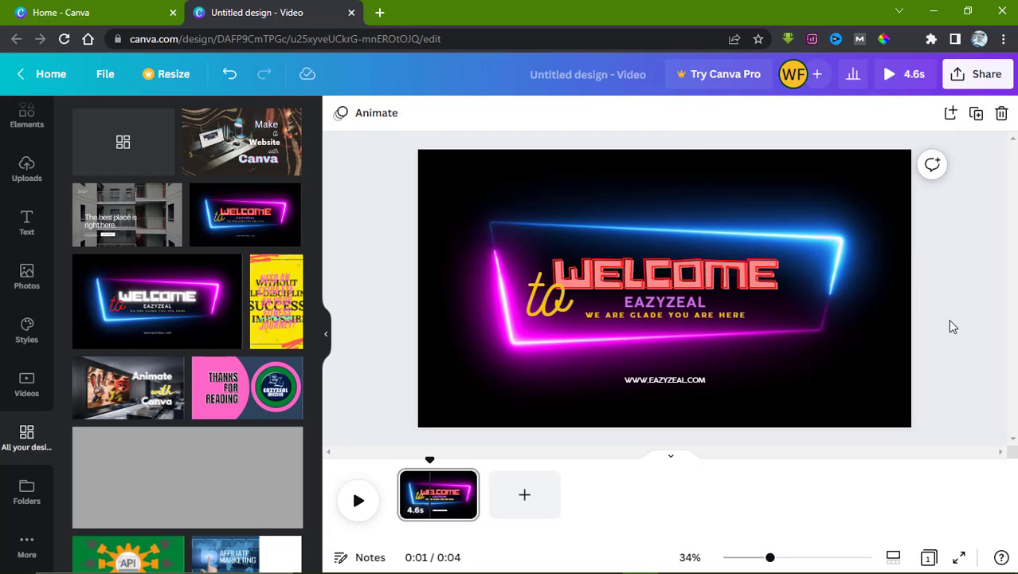